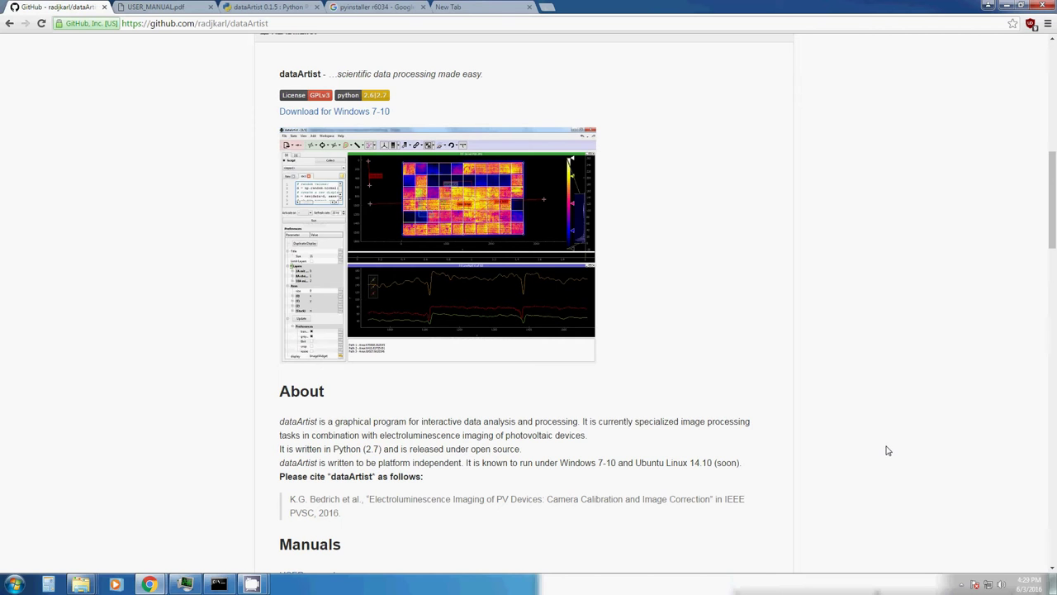
Open the dataArtist releases page in the browser.
click(337, 422)
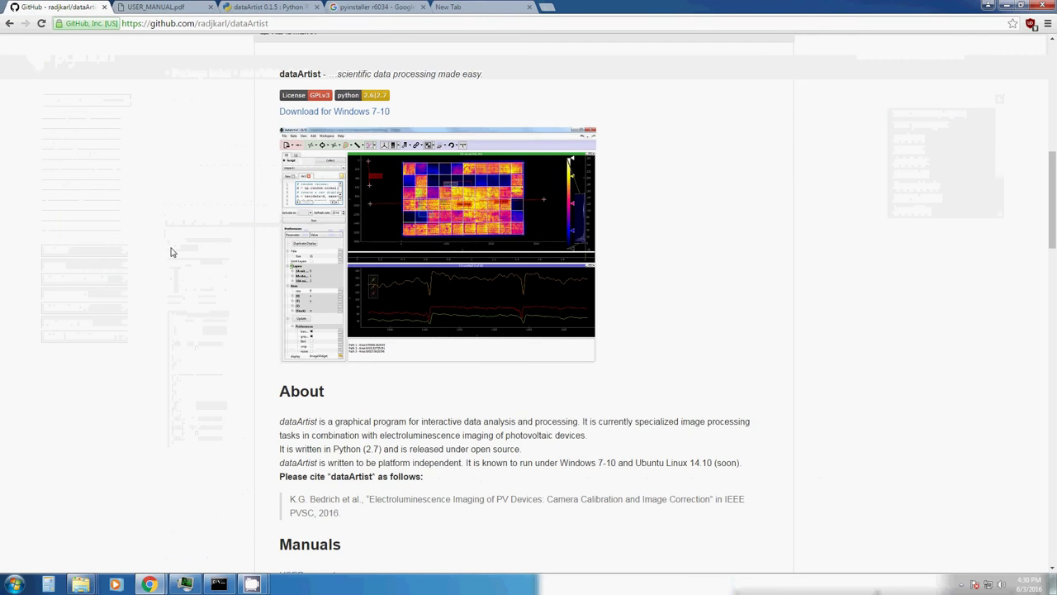
scroll(171, 252, up, 10)
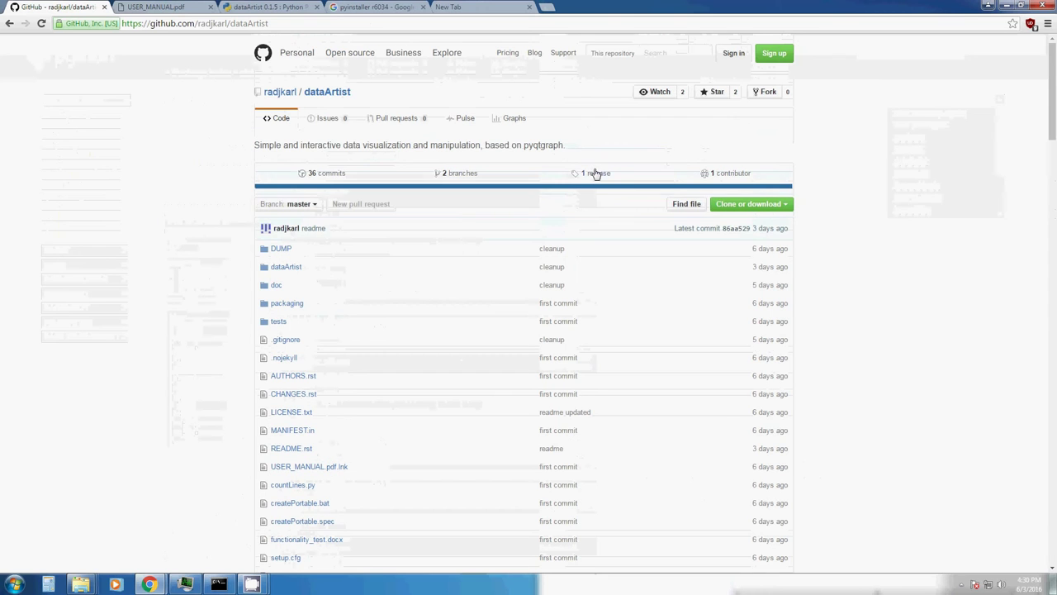
click(597, 171)
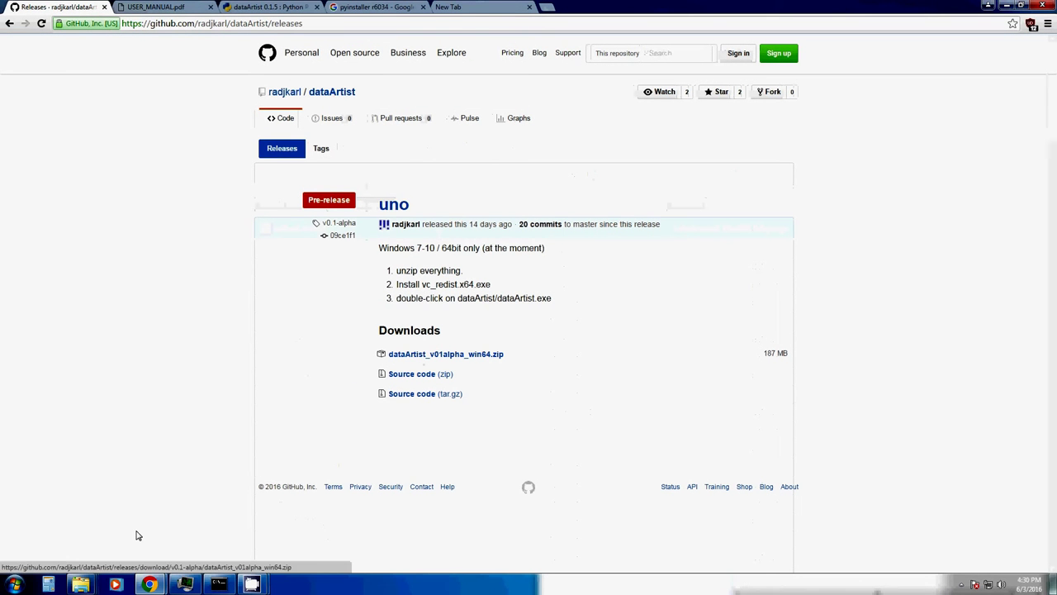
Move the dist folder window beside the releases page, then switch to the command prompt.
click(94, 586)
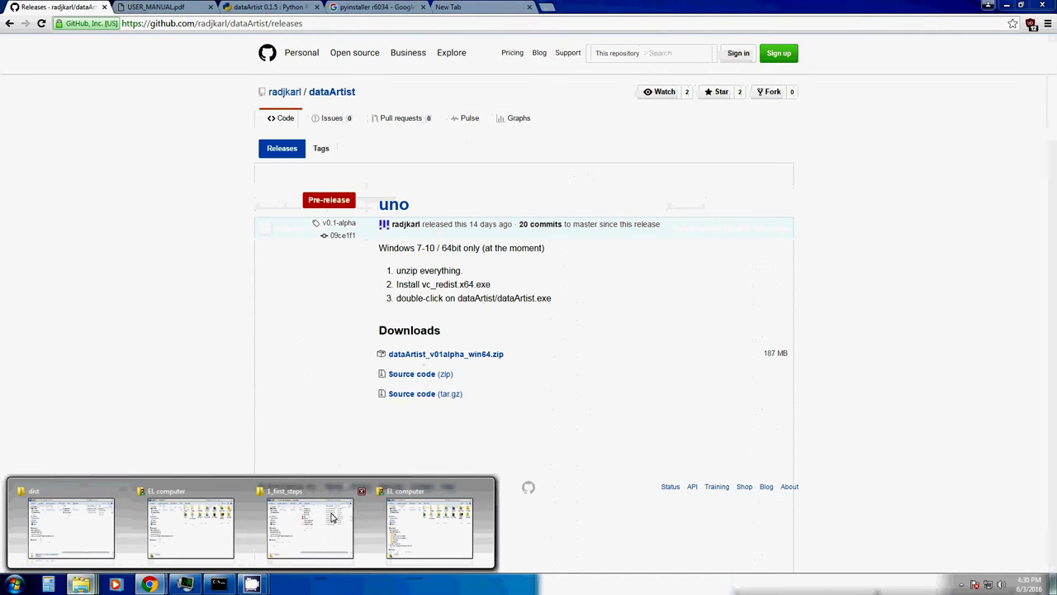
click(110, 531)
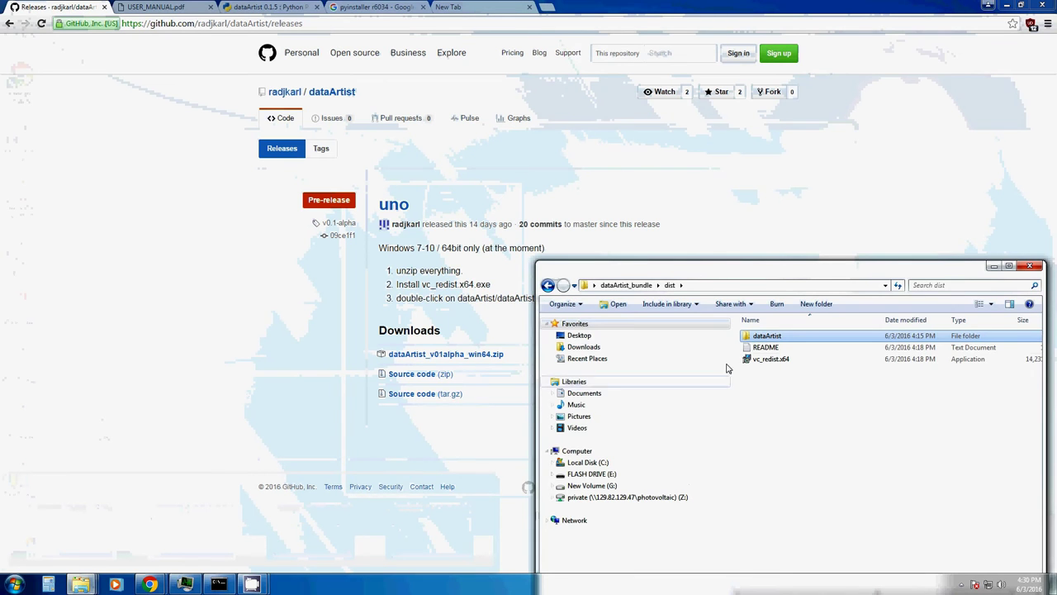
drag(682, 270, 561, 215)
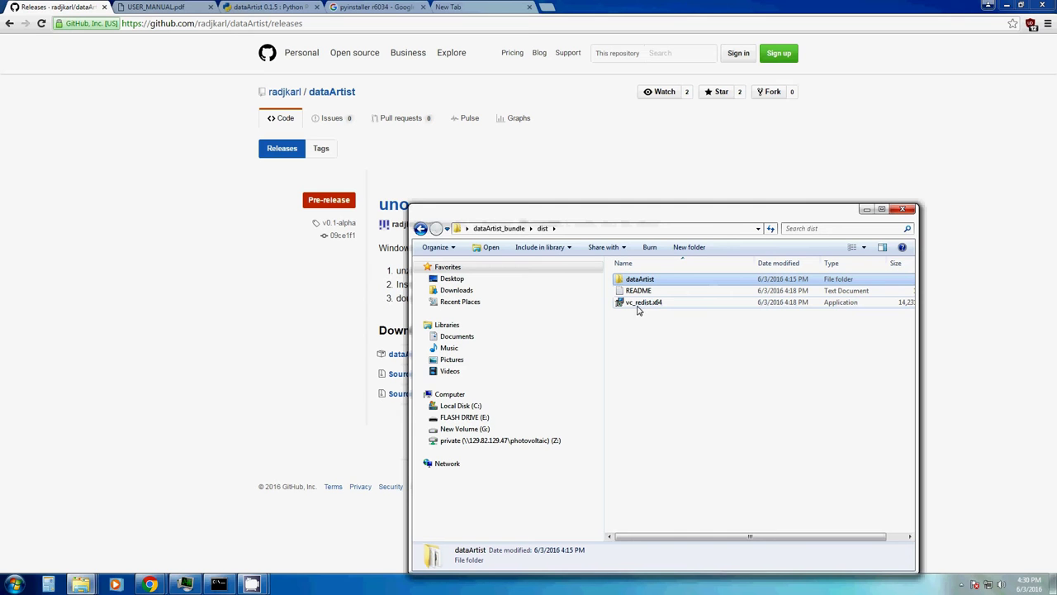
mouse_move(641, 309)
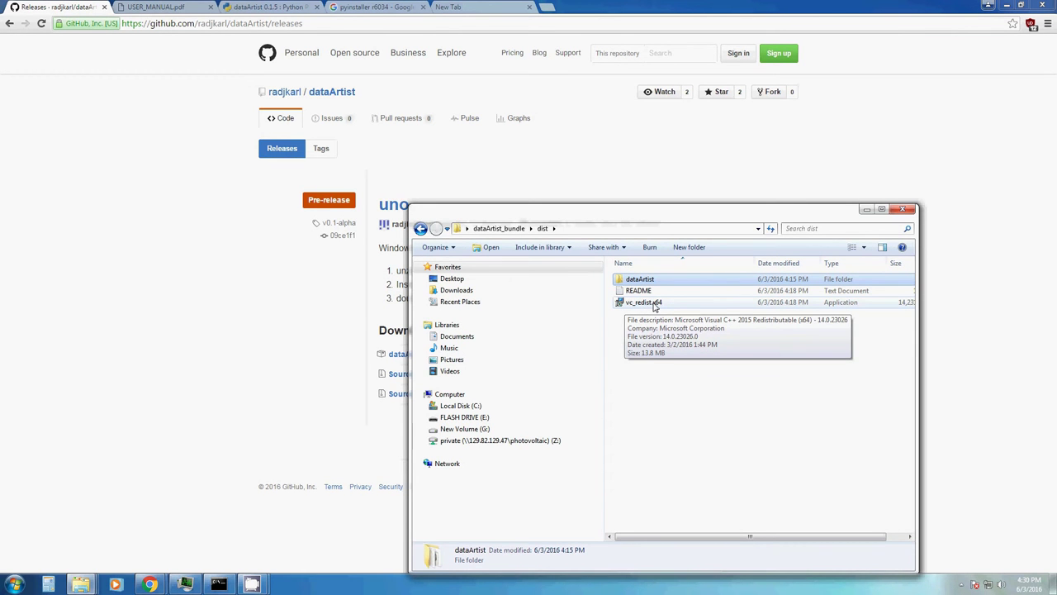
click(219, 584)
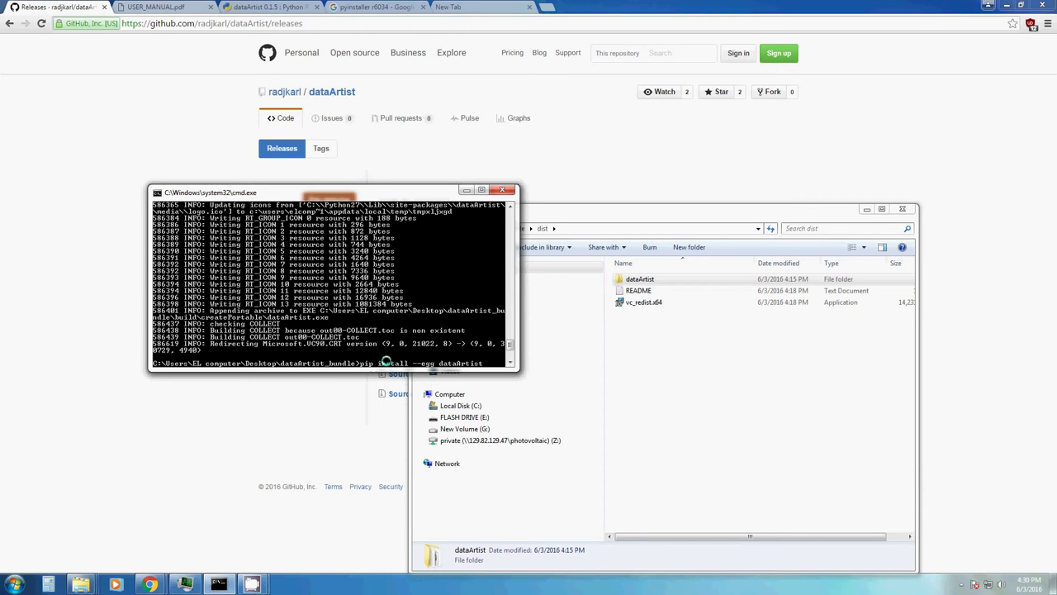
Go from the GitHub releases page through the owner's profile to the dataArtist repository.
click(169, 9)
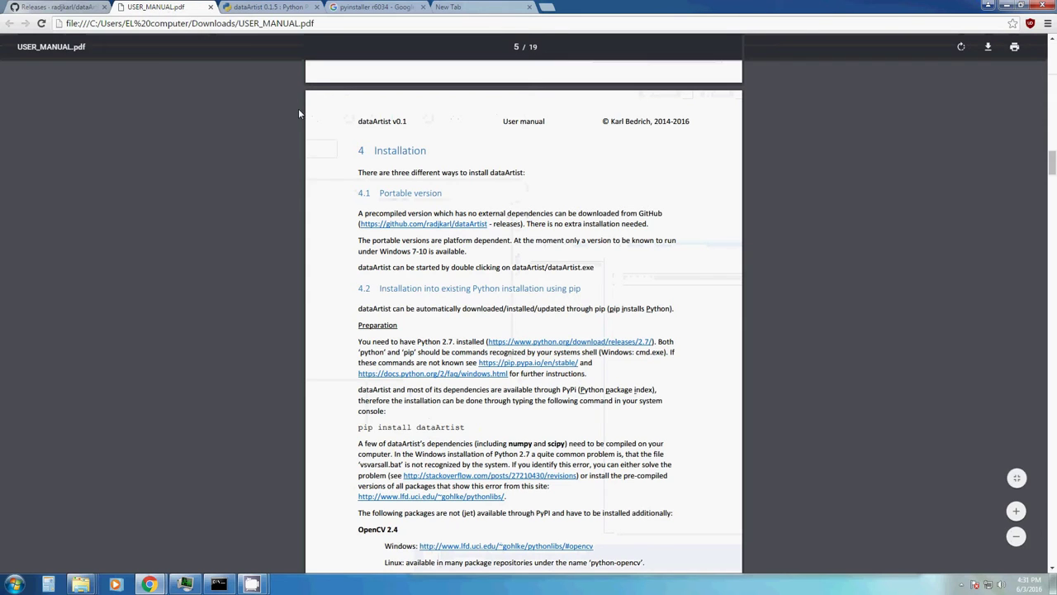
click(56, 8)
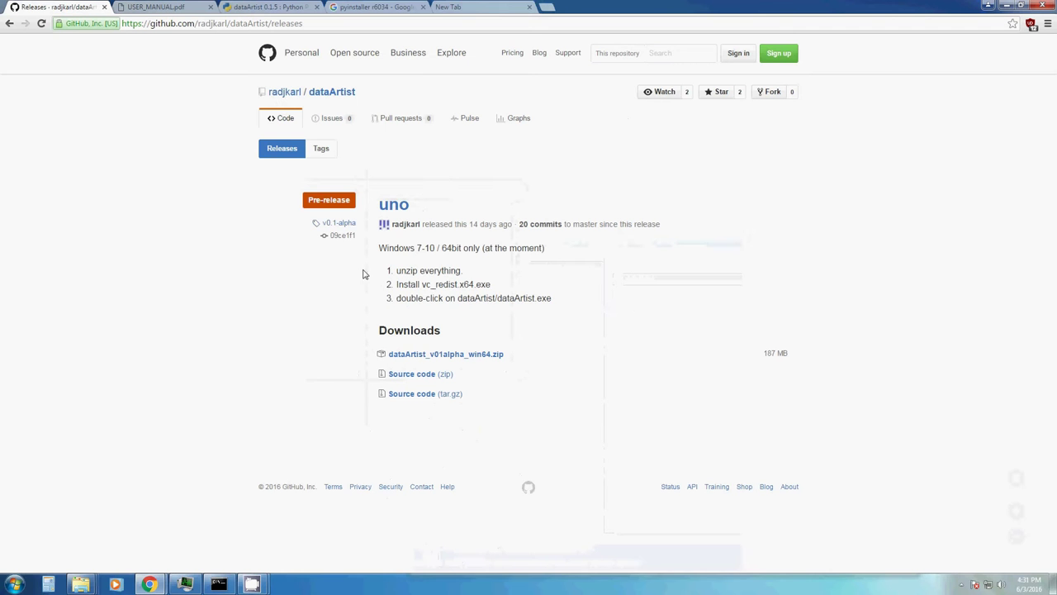
click(279, 93)
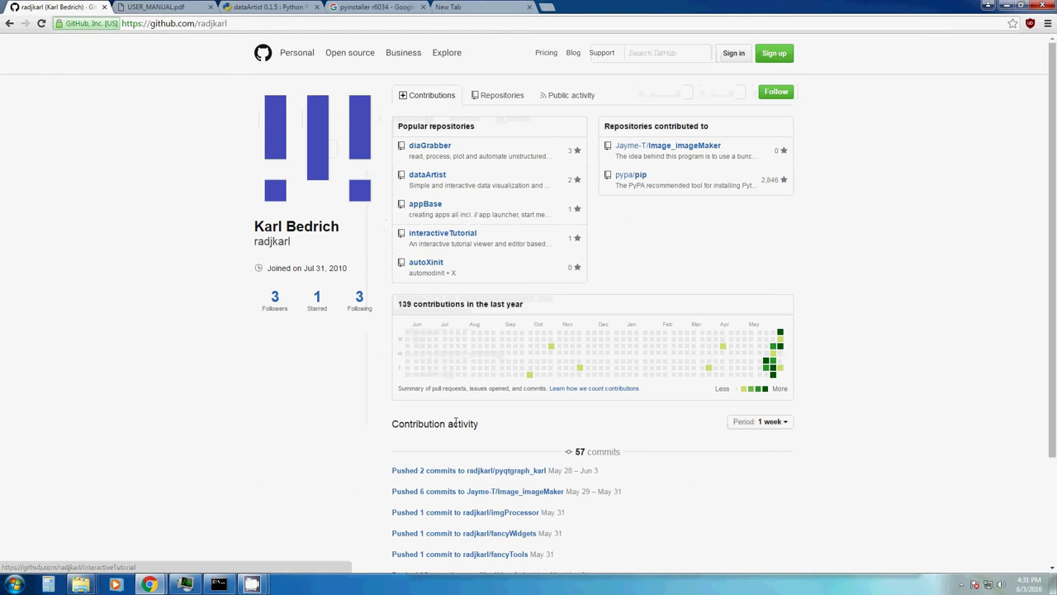
click(424, 174)
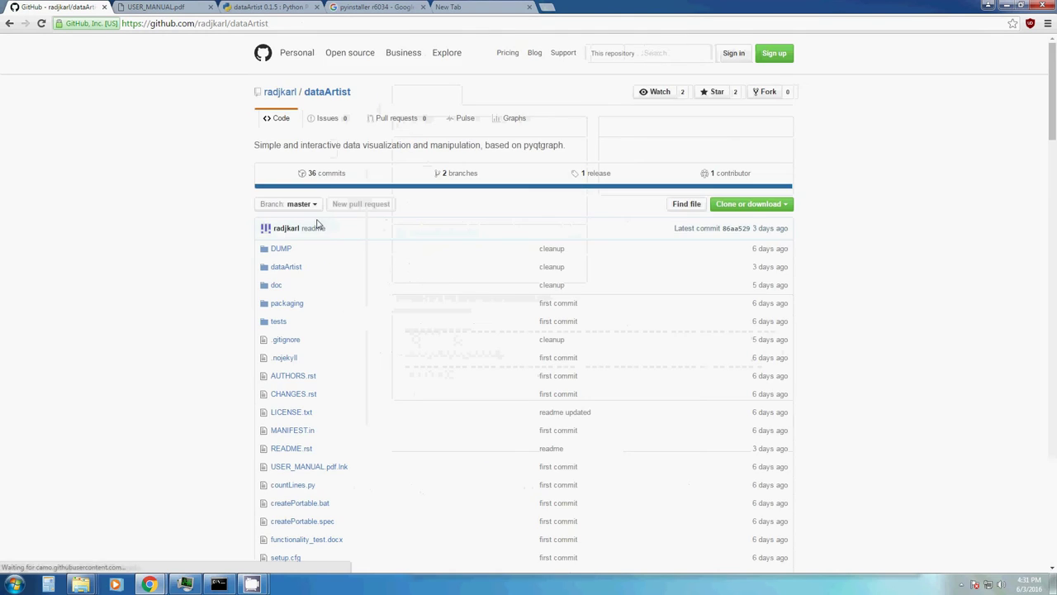
Open the USER manual from the README and view its Installation page, 5 of 19.
scroll(325, 255, down, 7)
scroll(327, 257, down, 2)
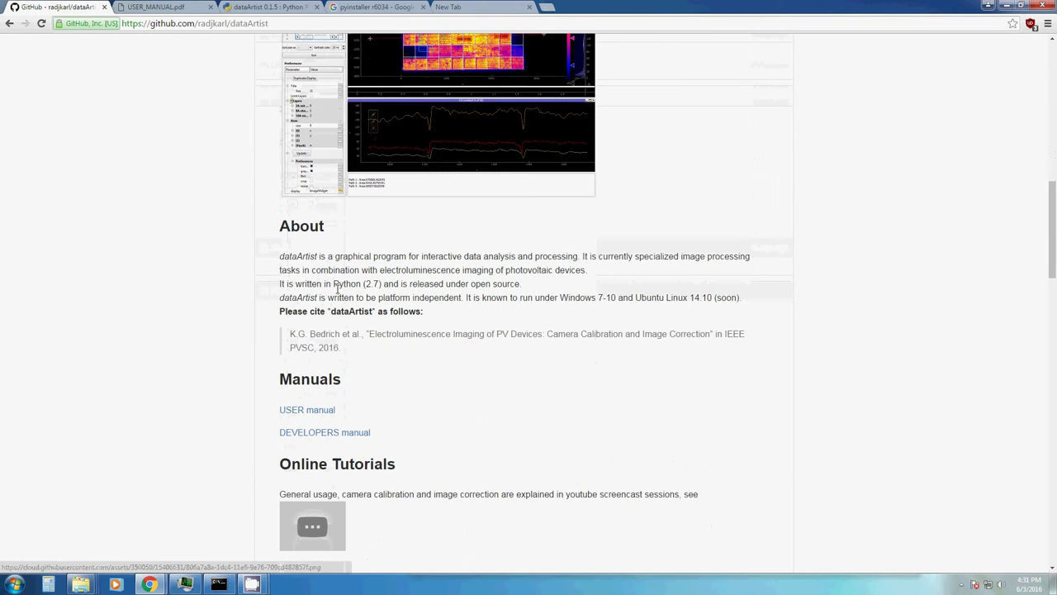
click(305, 411)
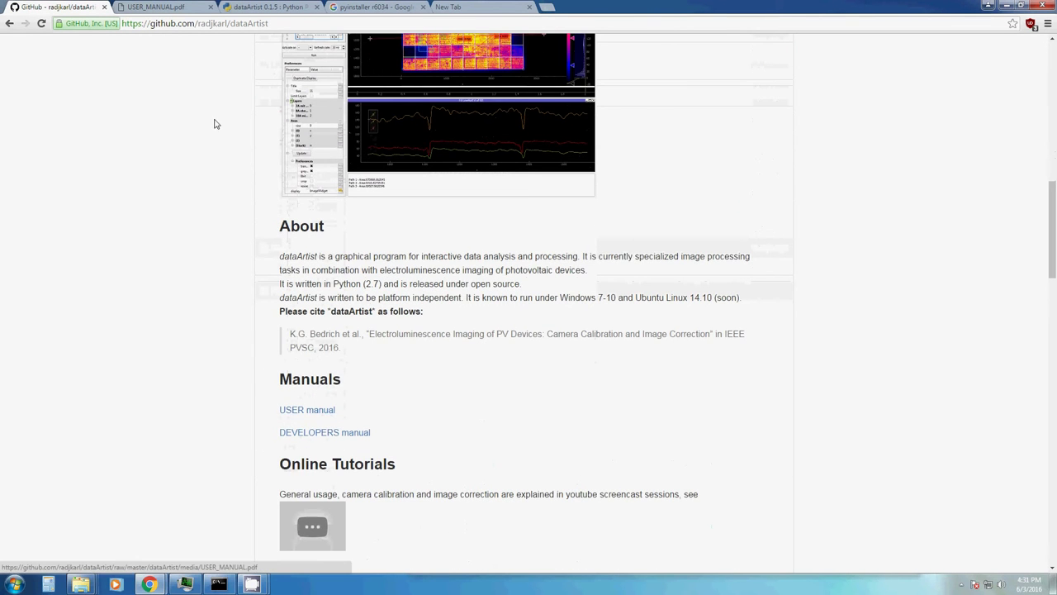
click(186, 7)
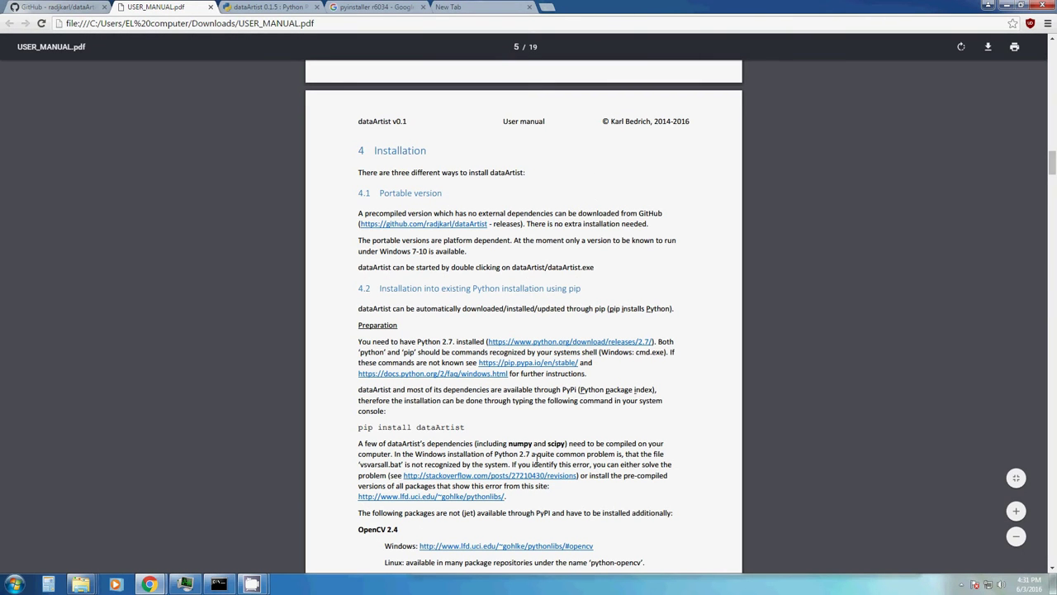
Recall the earlier command in cmd, then open dist\dataArtist to list its 204 items.
click(219, 584)
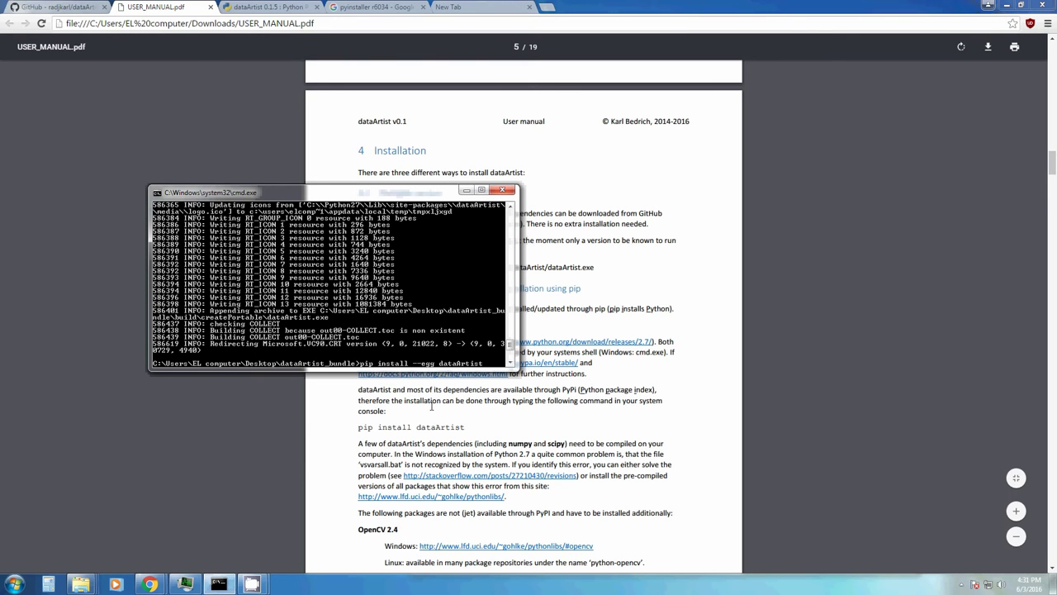
key(Up)
key(Up)
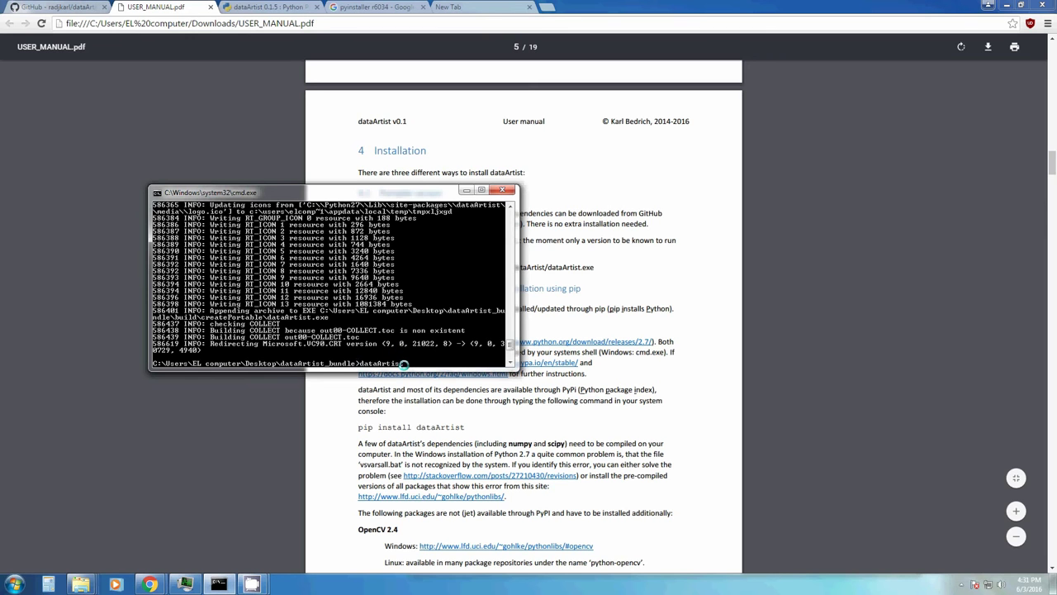
mouse_move(81, 584)
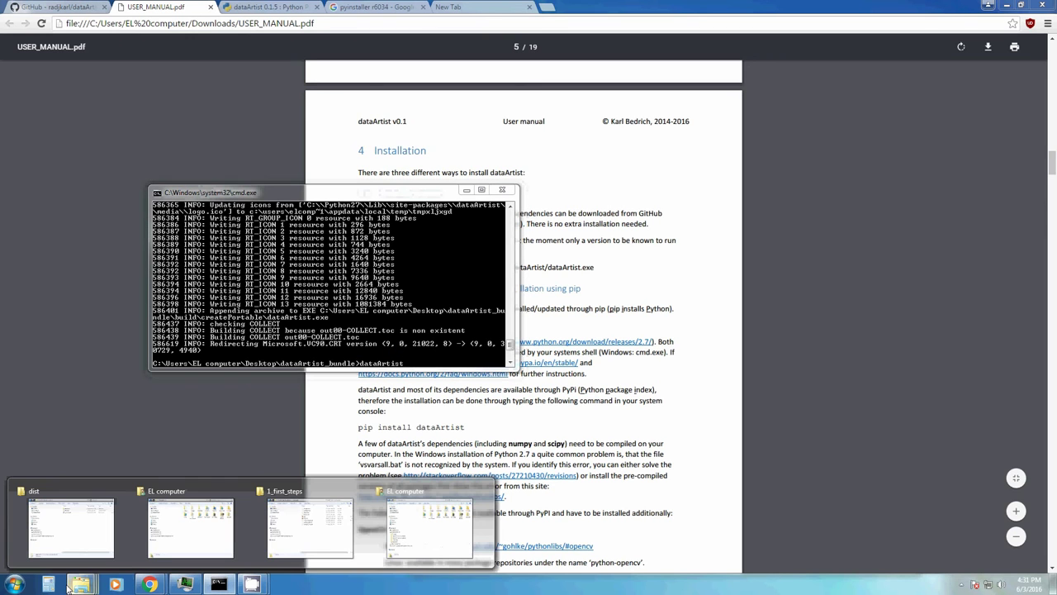
click(97, 525)
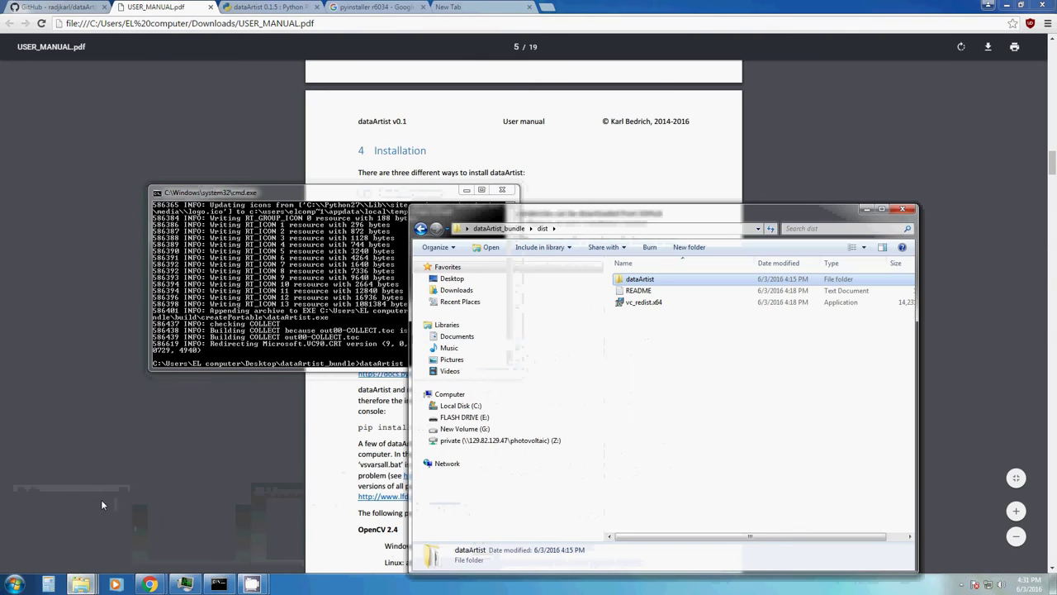
click(670, 358)
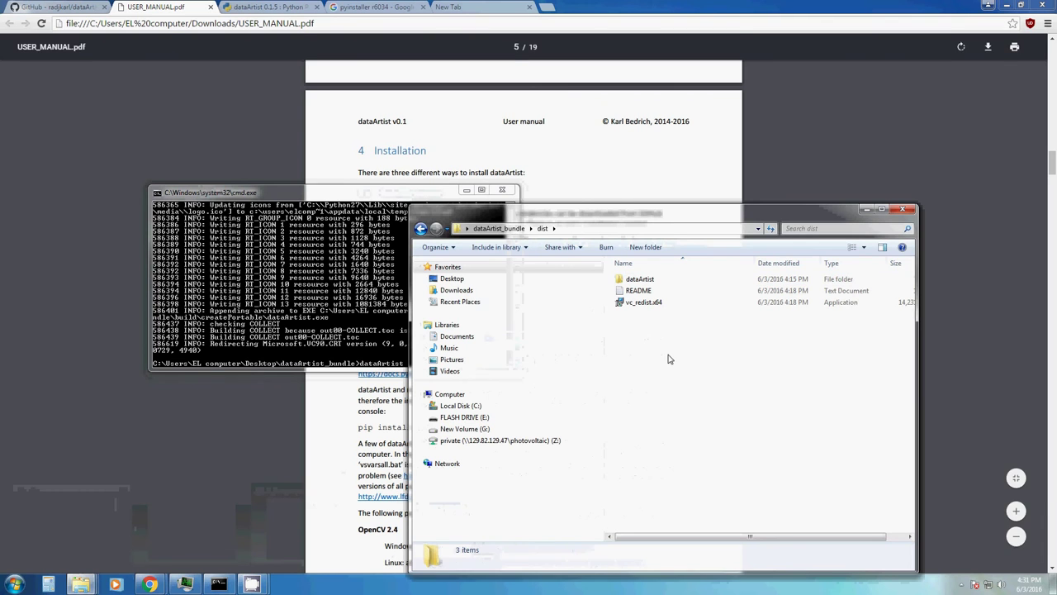
double_click(641, 279)
scroll(726, 422, down, 4)
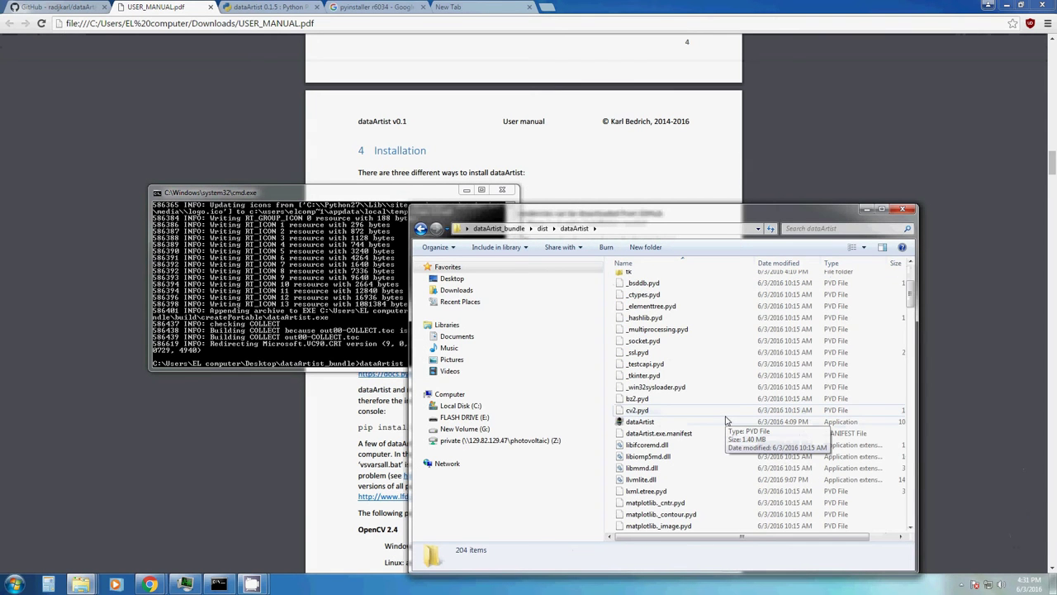
Launch dataArtist.exe, untick 'Open *.da files with dataArtist', accept the terms, and finish setup.
double_click(639, 423)
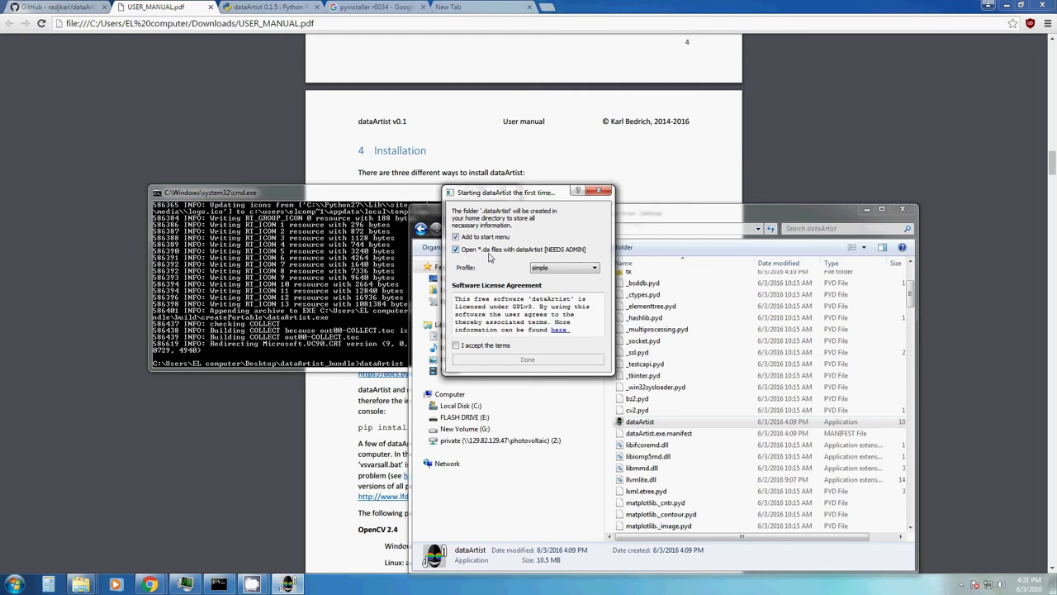
click(456, 250)
click(456, 345)
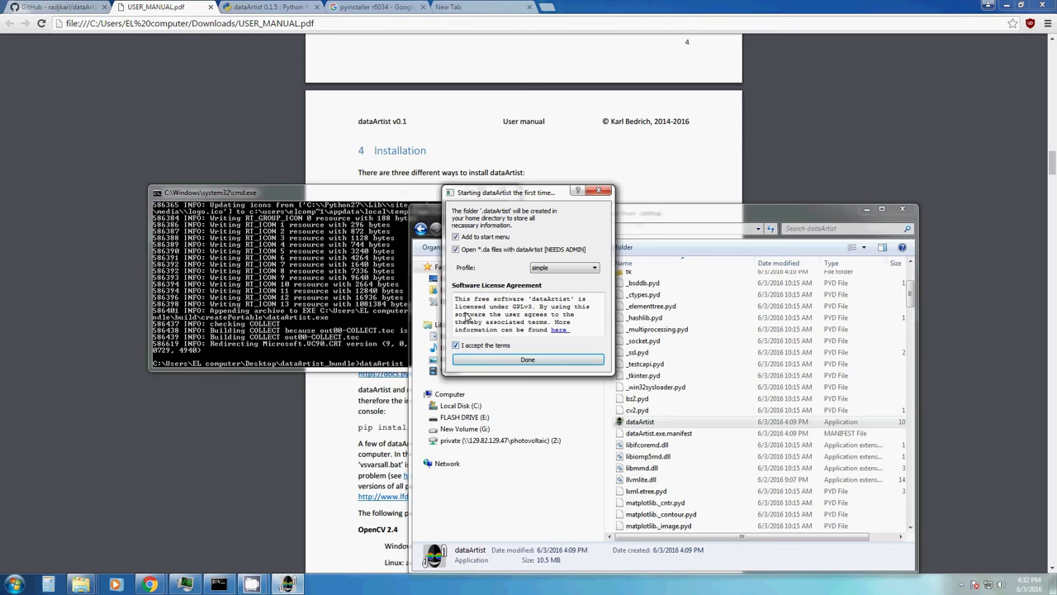
click(528, 360)
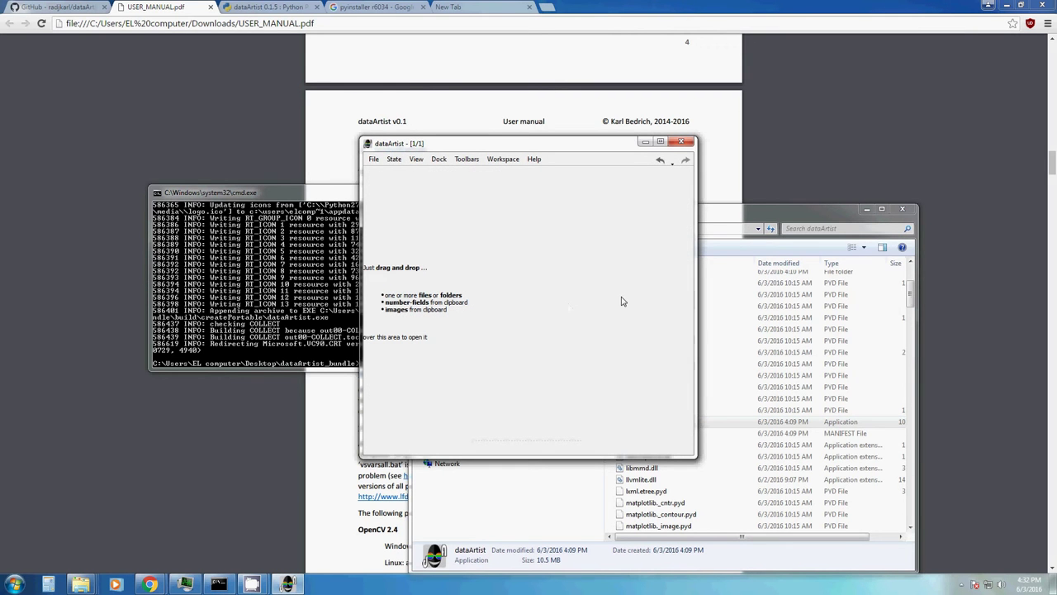
Look for dataArtist in the Start menu, then bring the 1_first_steps demo folder window forward.
click(15, 584)
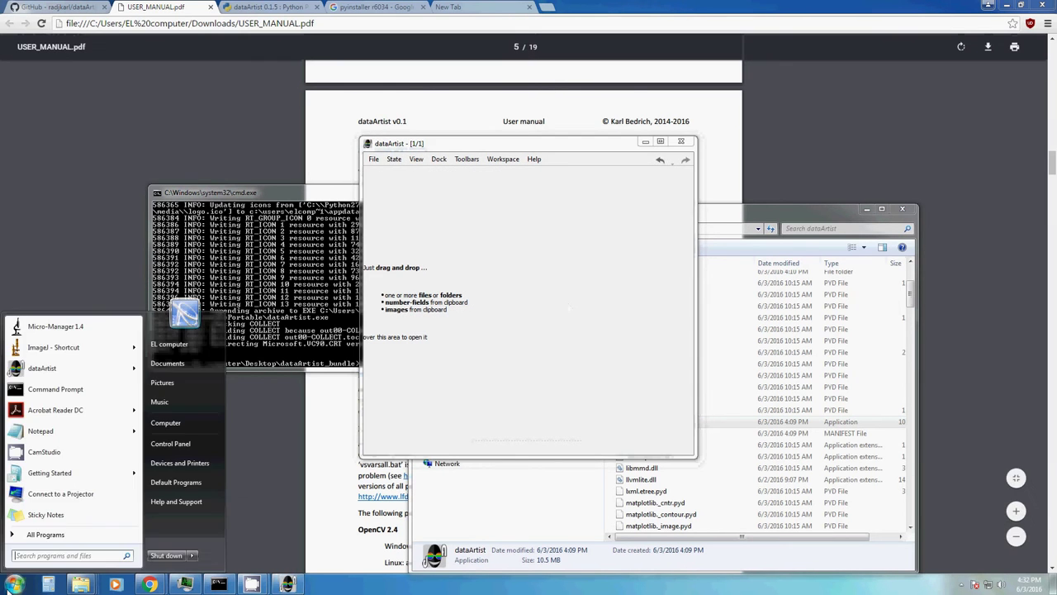
mouse_move(71, 375)
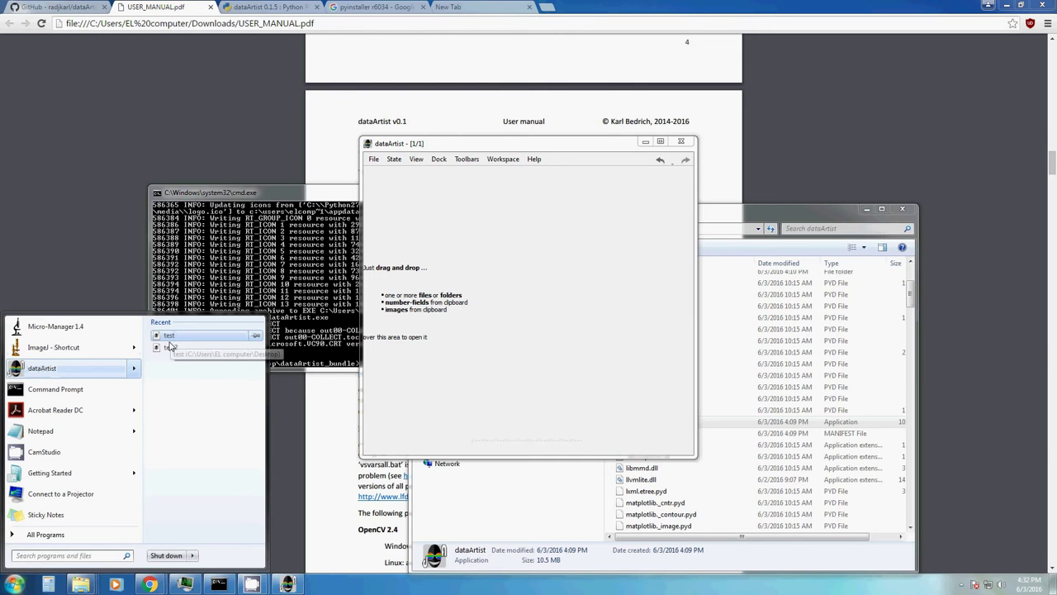
click(535, 347)
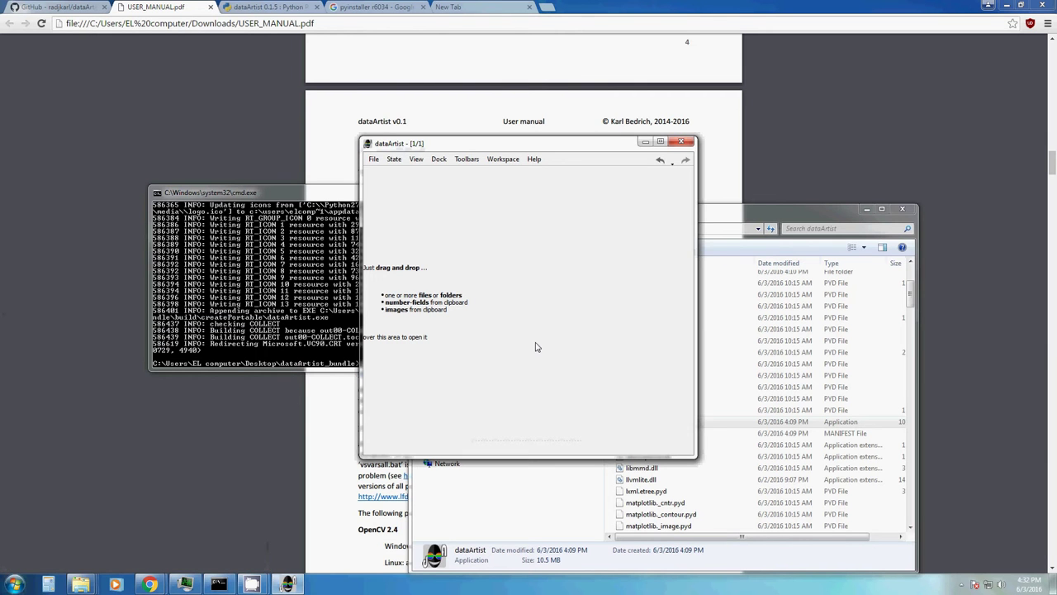
mouse_move(86, 584)
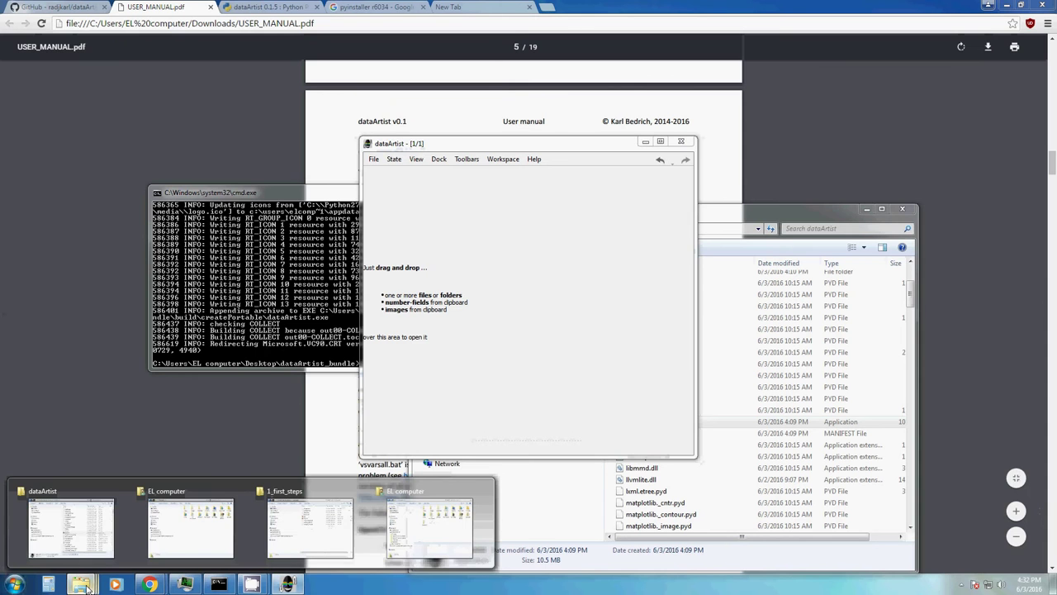
click(309, 527)
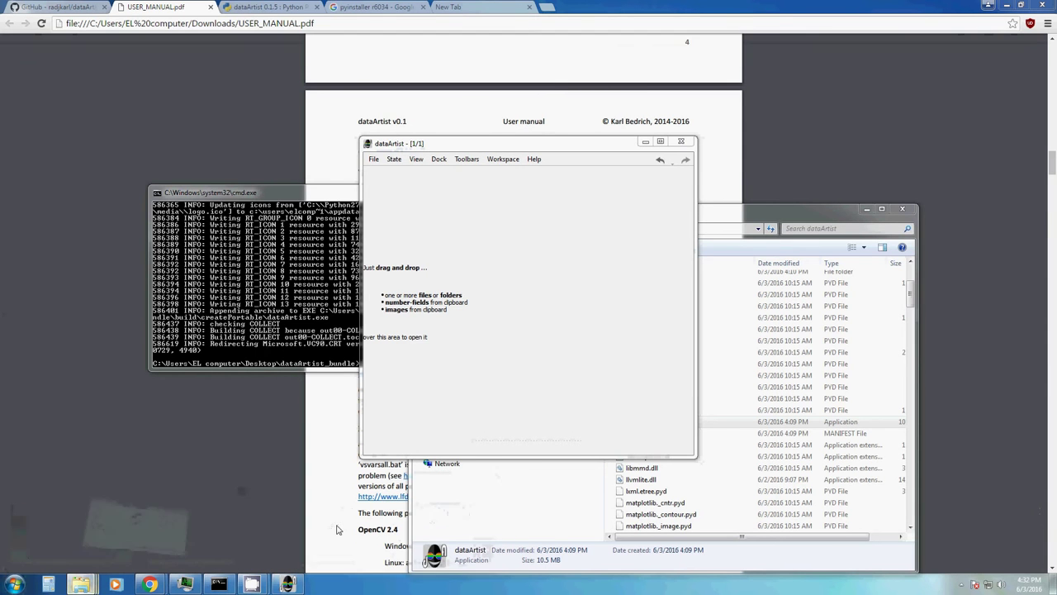
Place the windows side by side, load the 100 image, and lower its upper display level.
drag(231, 17, 833, 213)
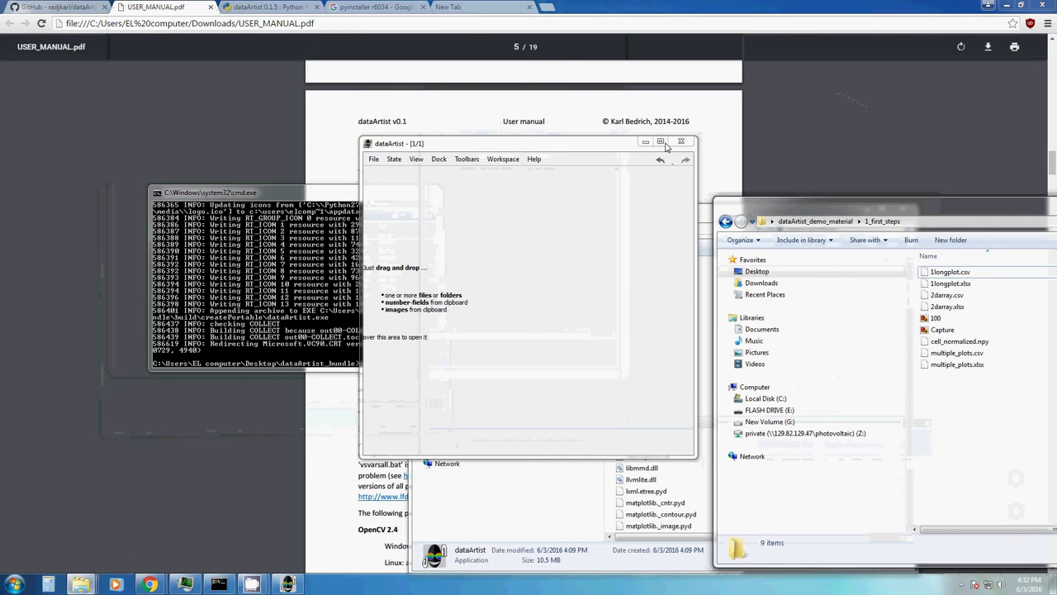
drag(531, 147, 370, 137)
drag(936, 318, 381, 243)
click(507, 315)
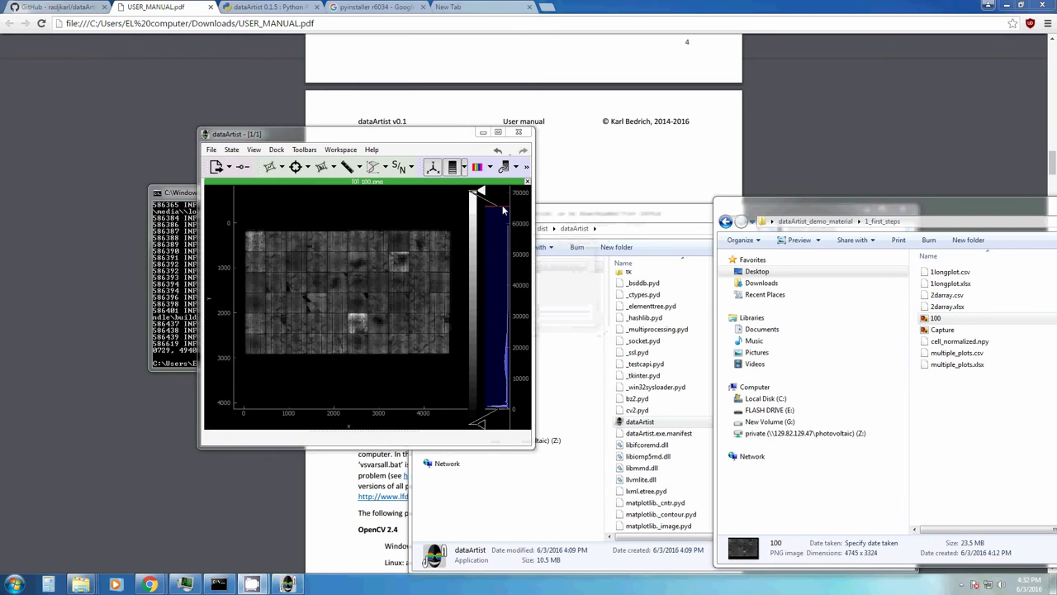
drag(503, 308, 502, 306)
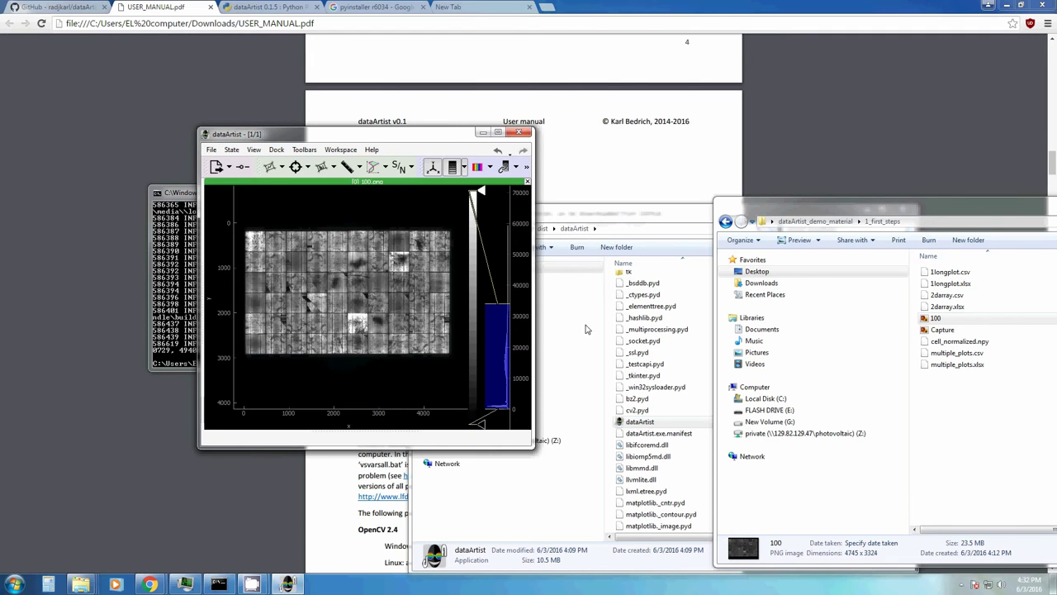
Import the Capture.PNG image and then close its display.
click(921, 330)
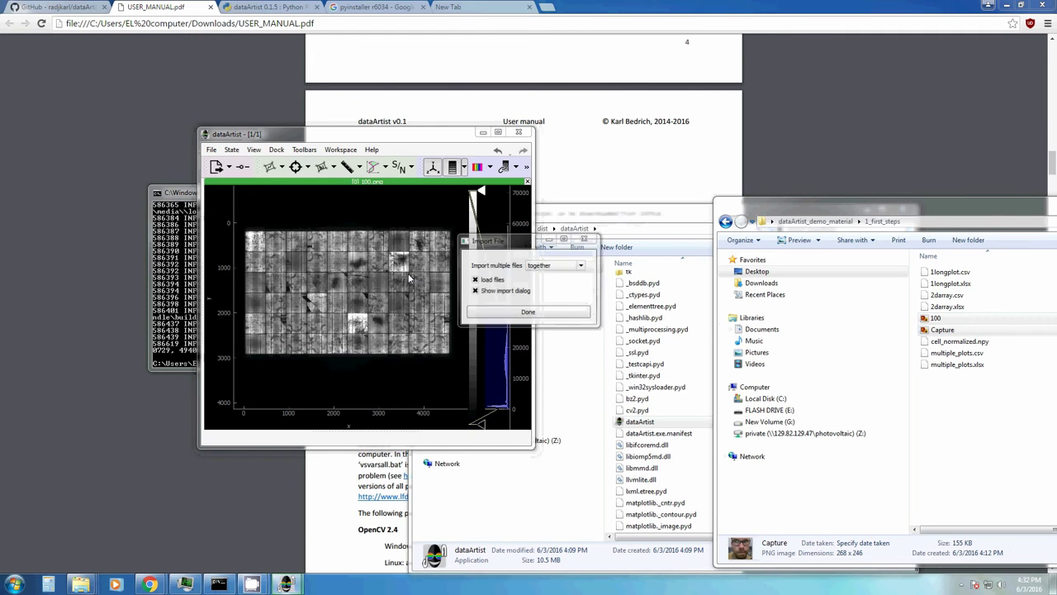
click(520, 315)
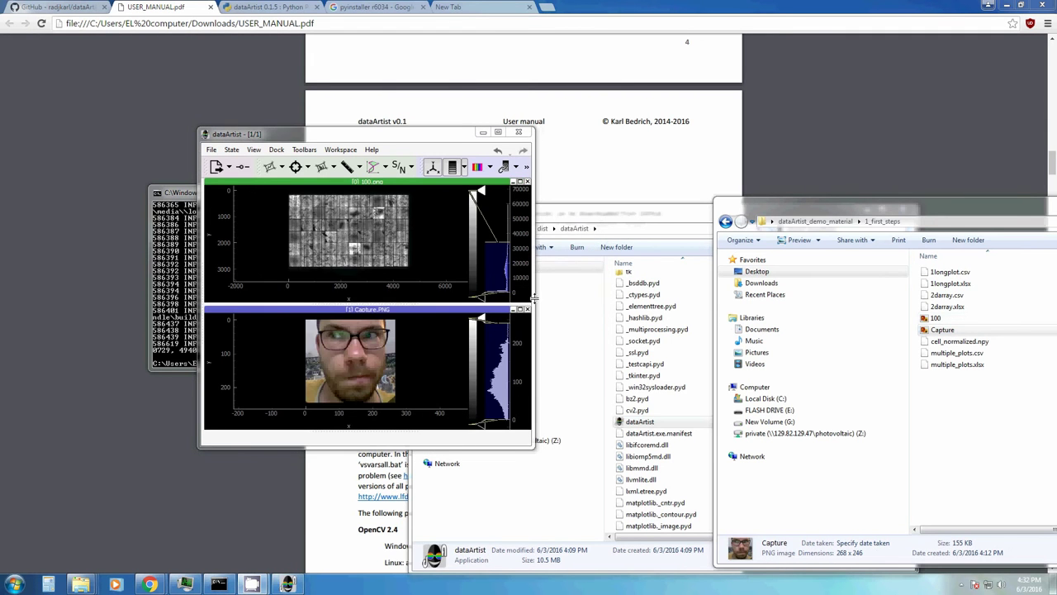
click(527, 309)
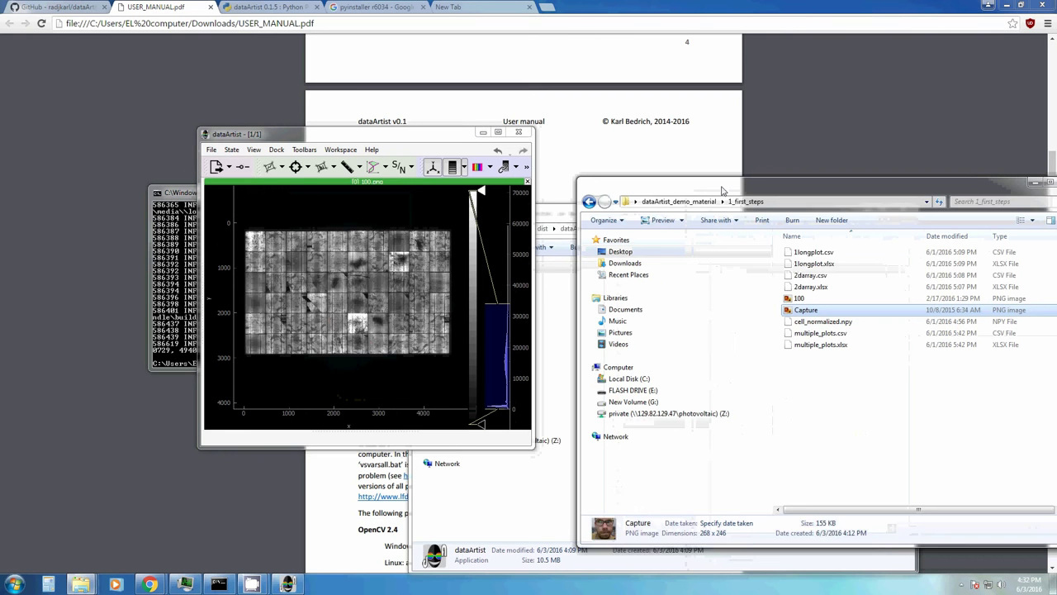
Drag 2darray.csv into dataArtist and complete its reader choice.
drag(722, 191, 699, 186)
click(774, 248)
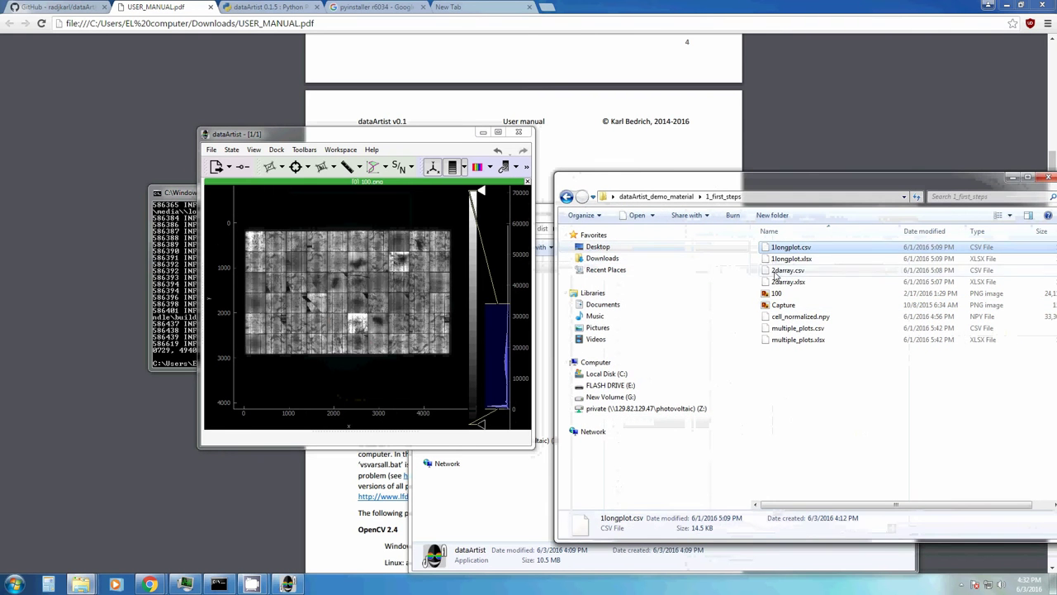
drag(776, 271, 394, 262)
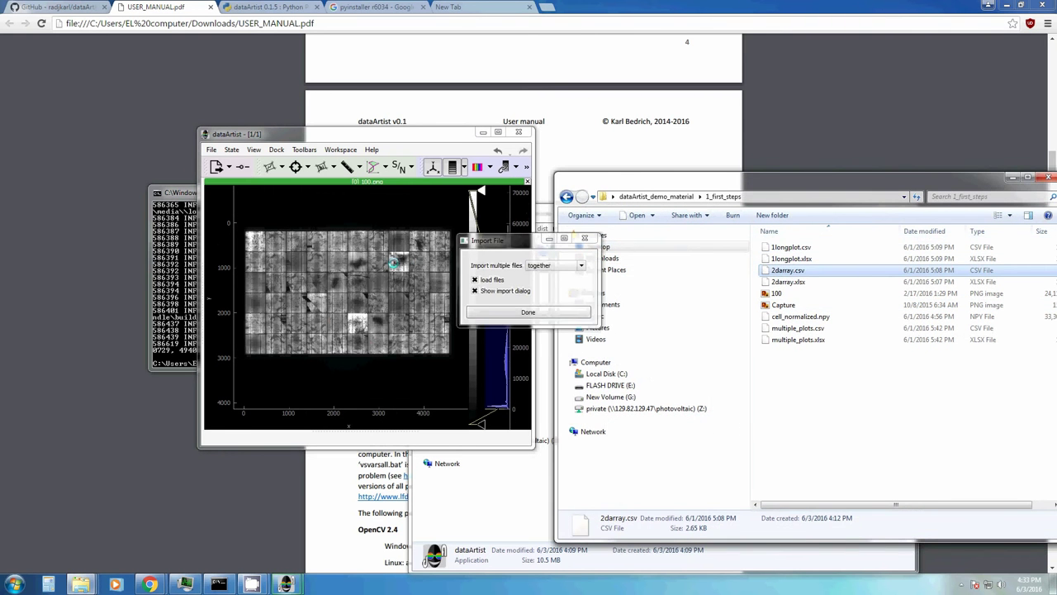
click(488, 314)
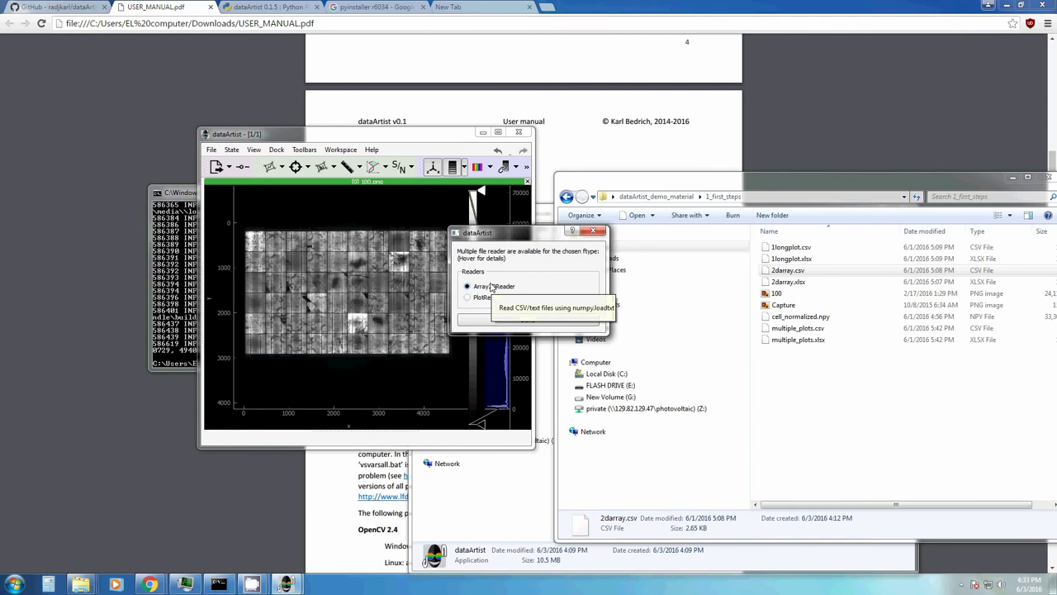
click(488, 321)
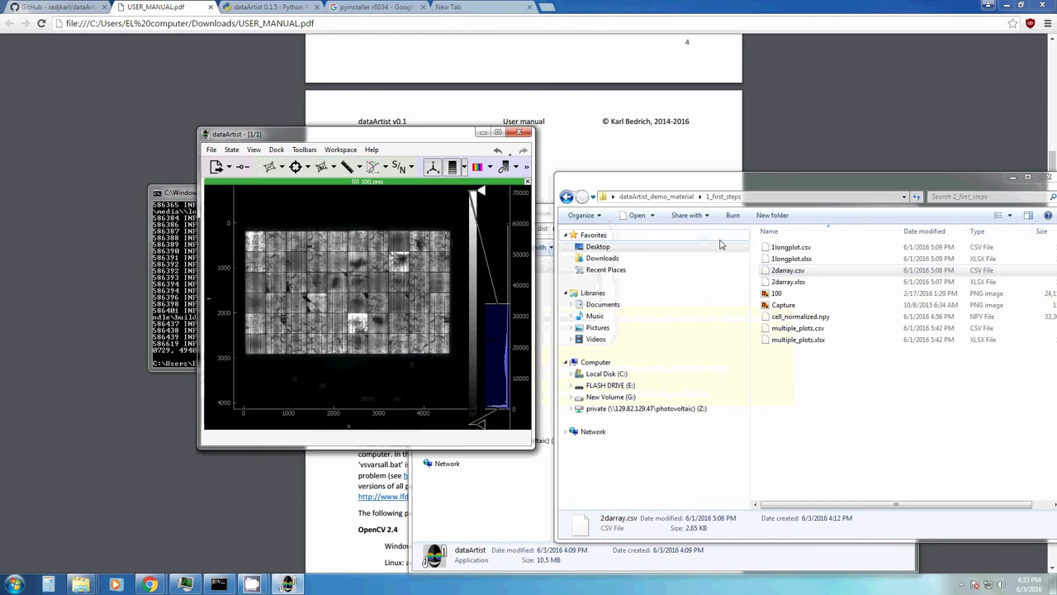
Import 1longplot.csv as a line plot.
click(775, 249)
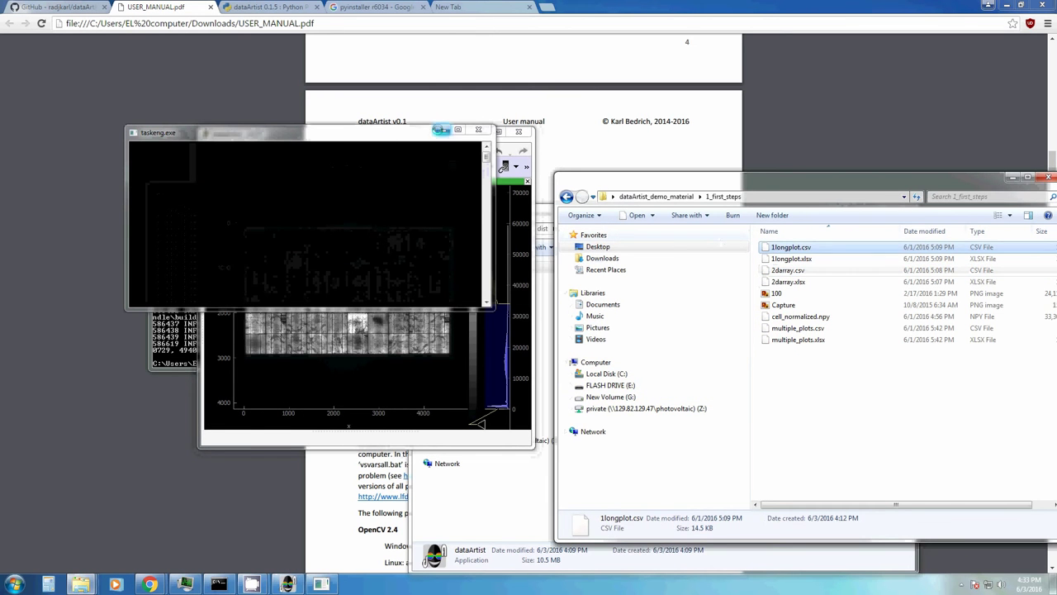
drag(775, 246, 367, 275)
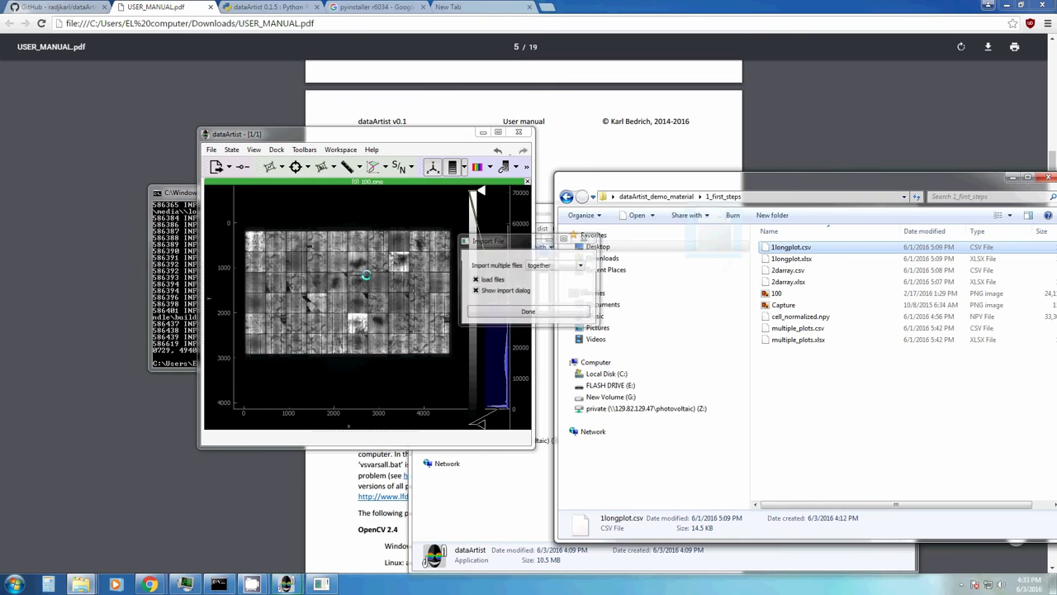
click(529, 311)
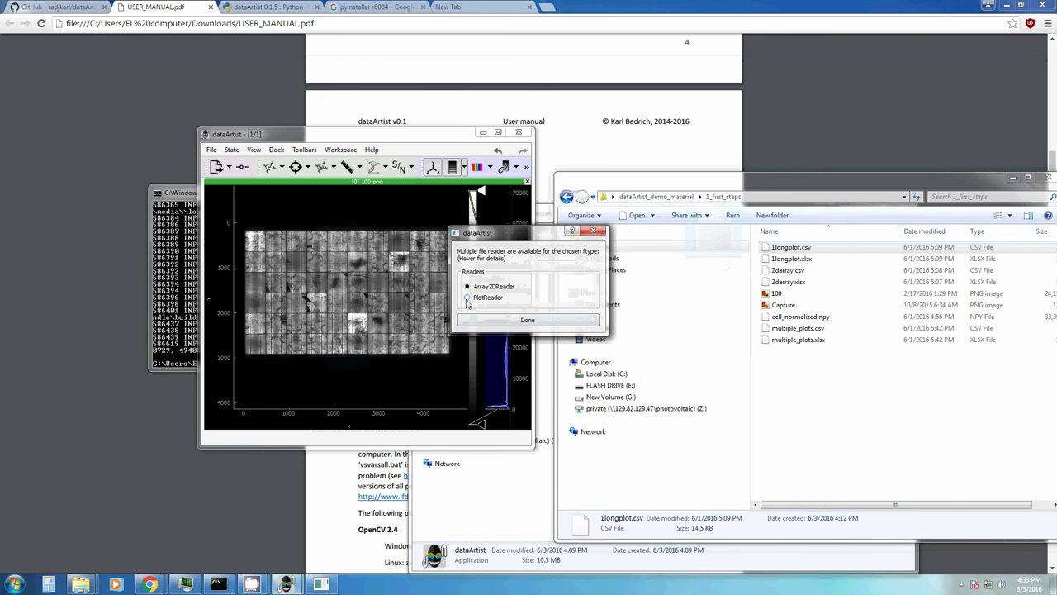
click(501, 319)
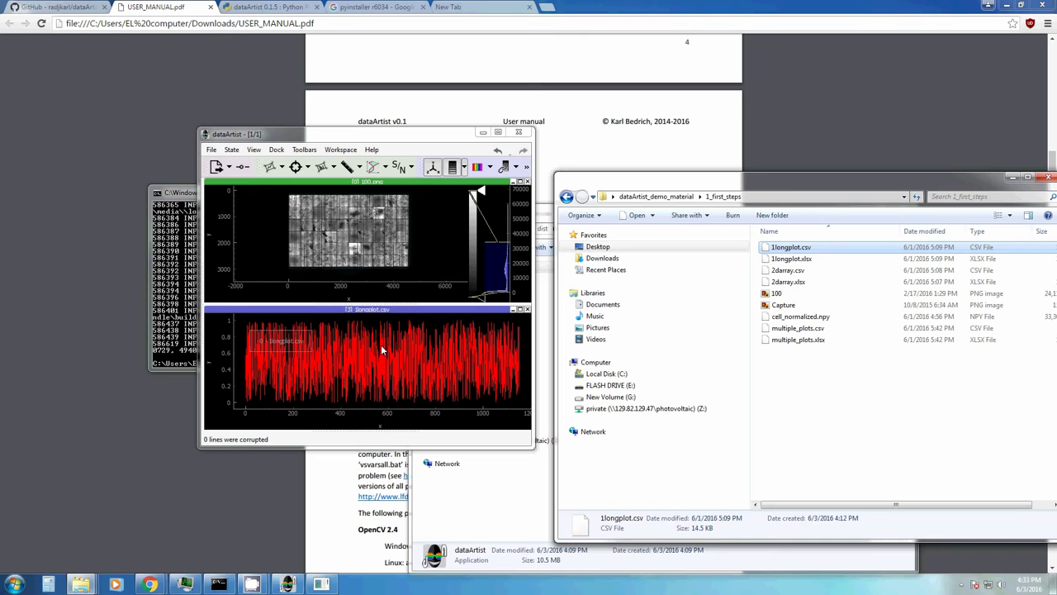
Import multiple_plots.csv as a line plot with the PlotReader.
click(793, 330)
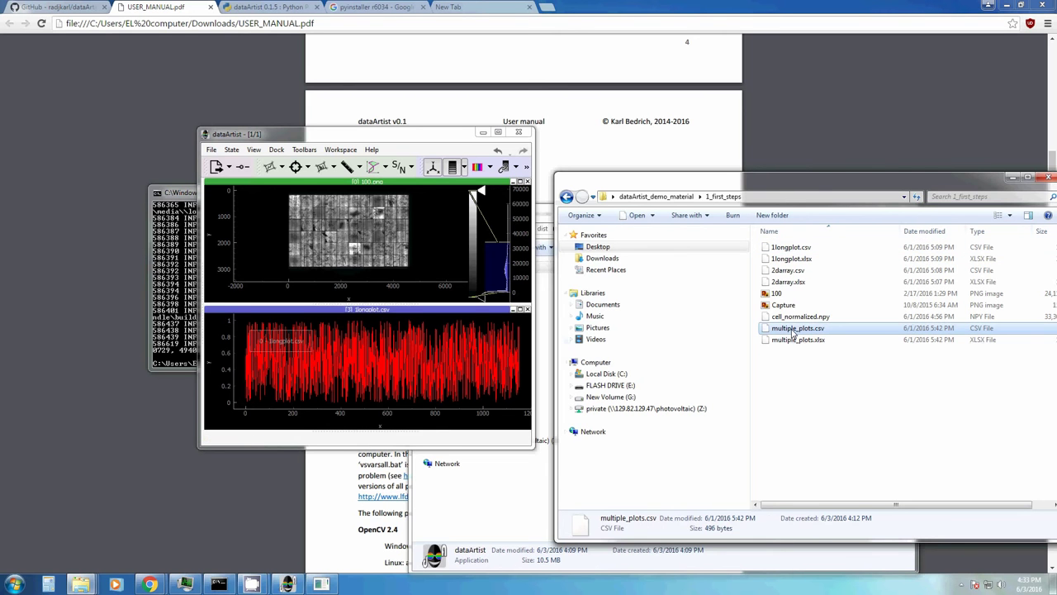
drag(793, 330, 421, 248)
click(492, 314)
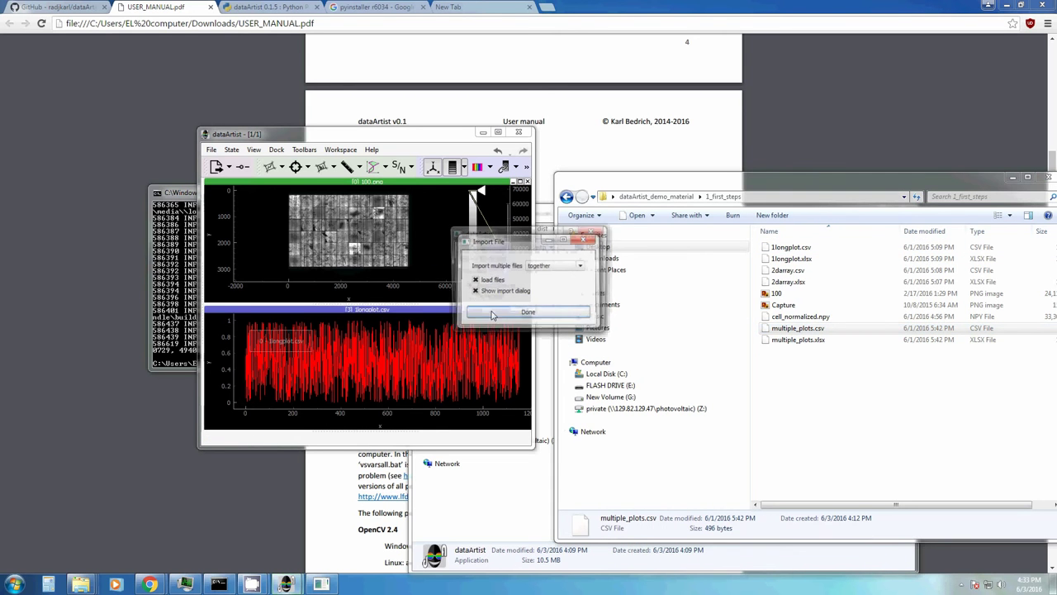
click(481, 299)
click(476, 319)
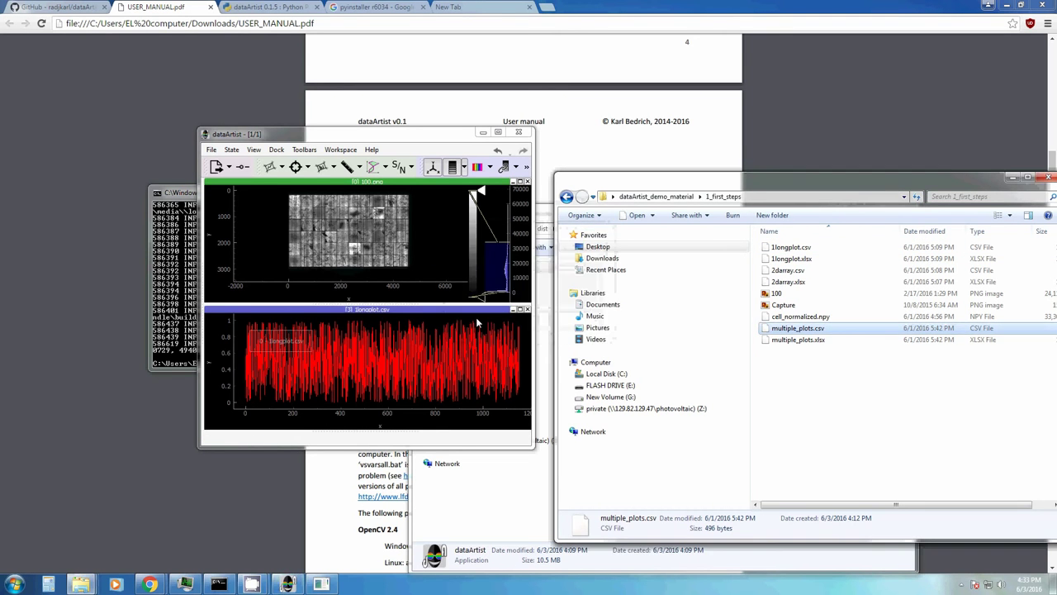
Maximize dataArtist, nudge the multiple_plots legend down, and bring back the 1_first_steps folder.
click(498, 132)
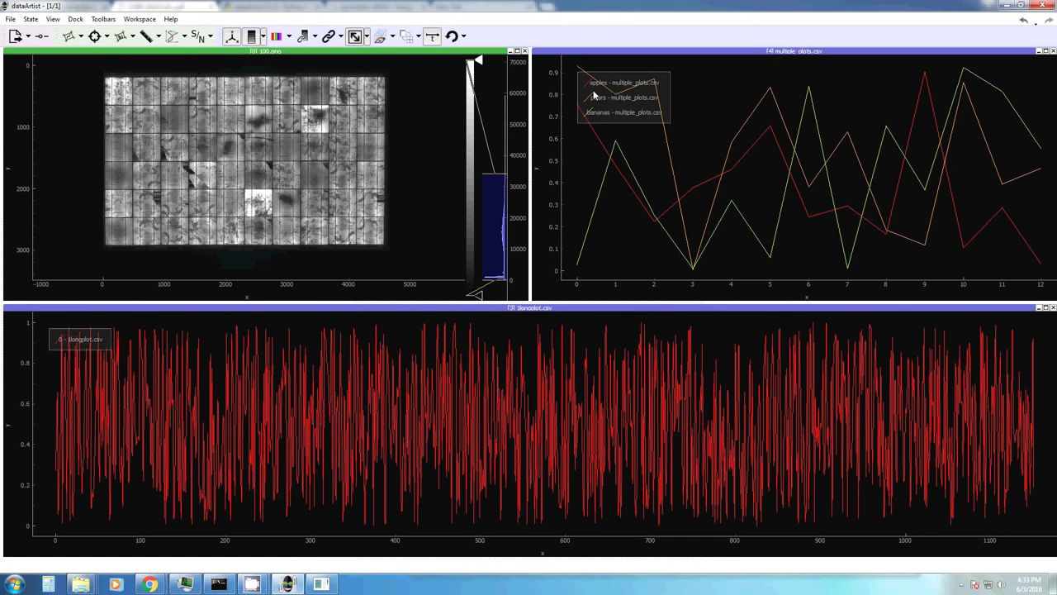
drag(593, 95, 597, 105)
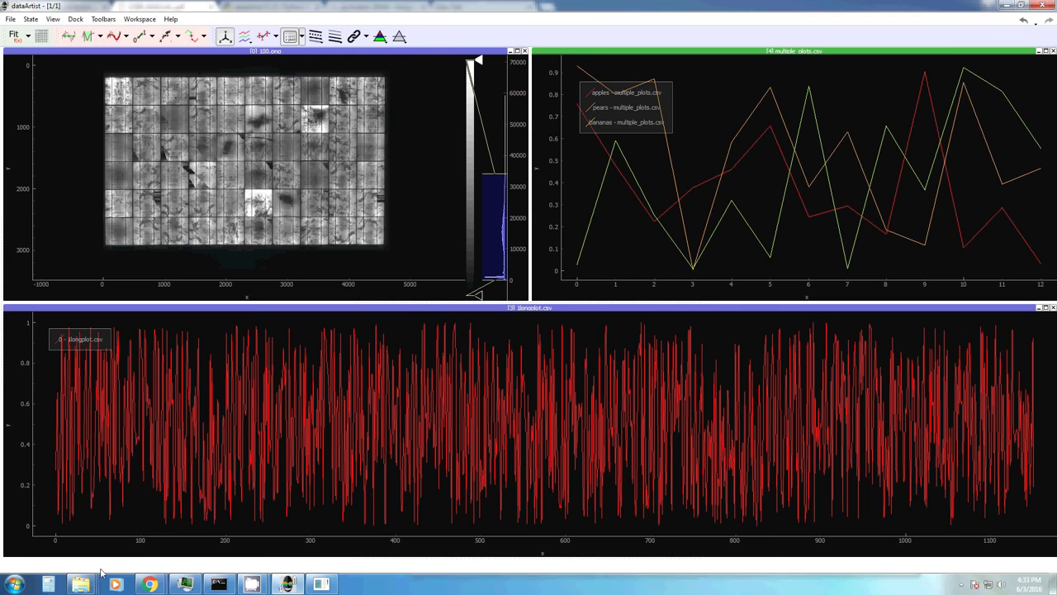
mouse_move(82, 583)
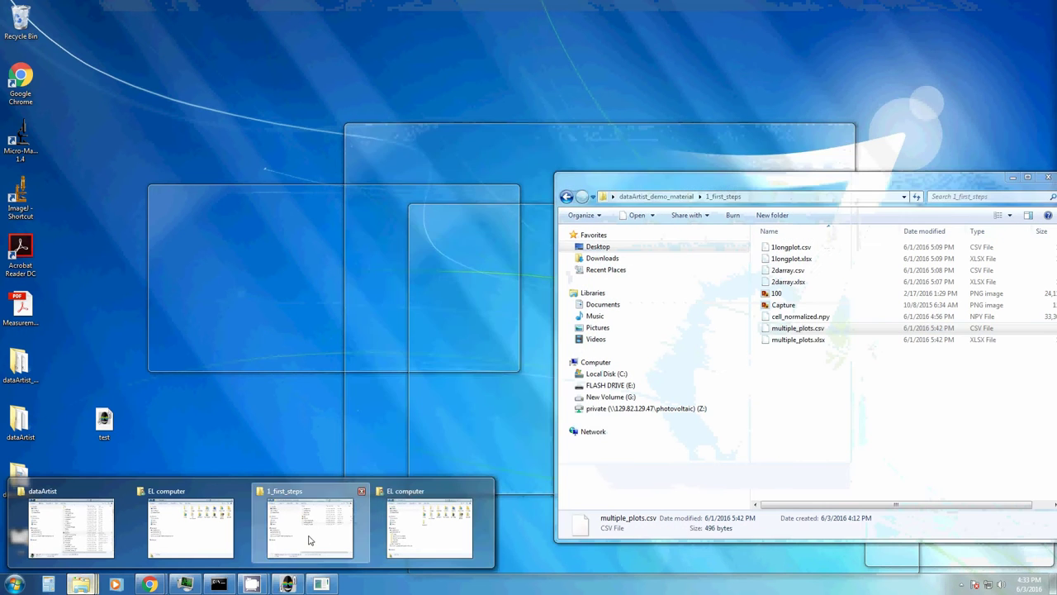
click(309, 540)
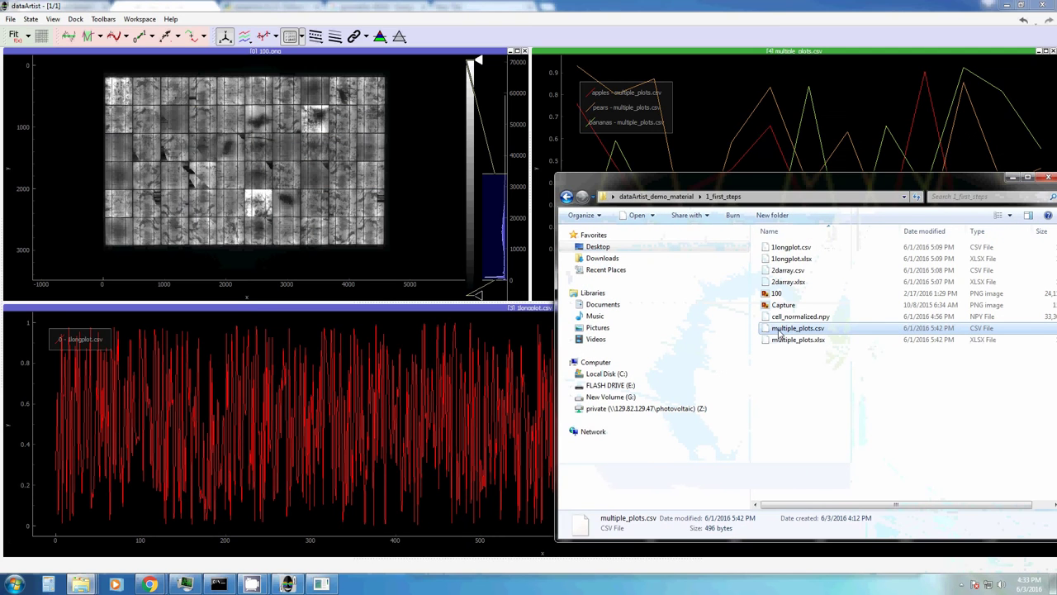
Inspect multiple_plots.csv's header and first row in Notepad, then close Notepad and Explorer.
right_click(795, 332)
click(802, 361)
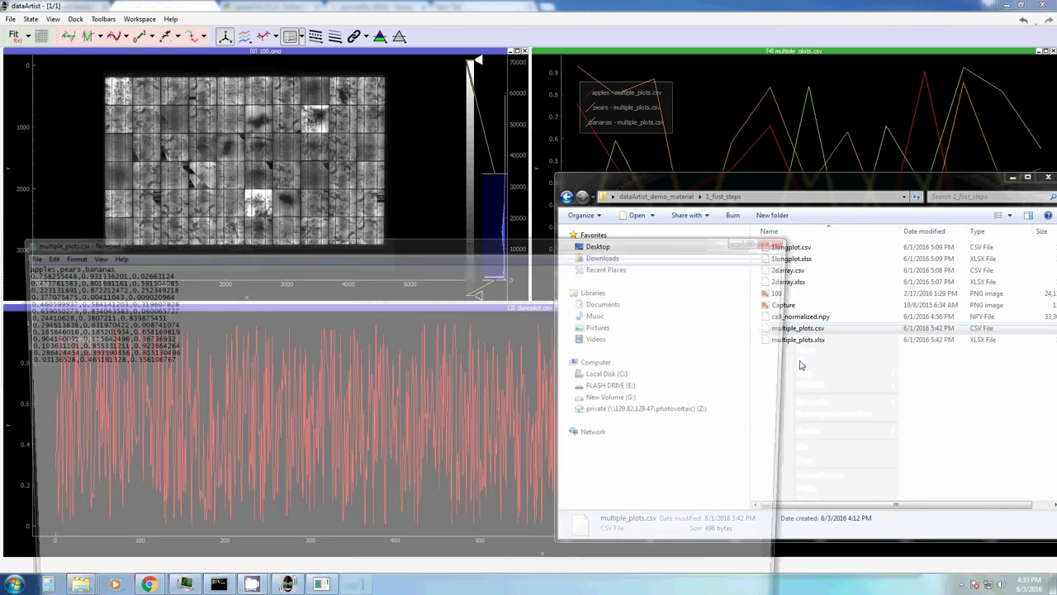
drag(15, 266, 108, 273)
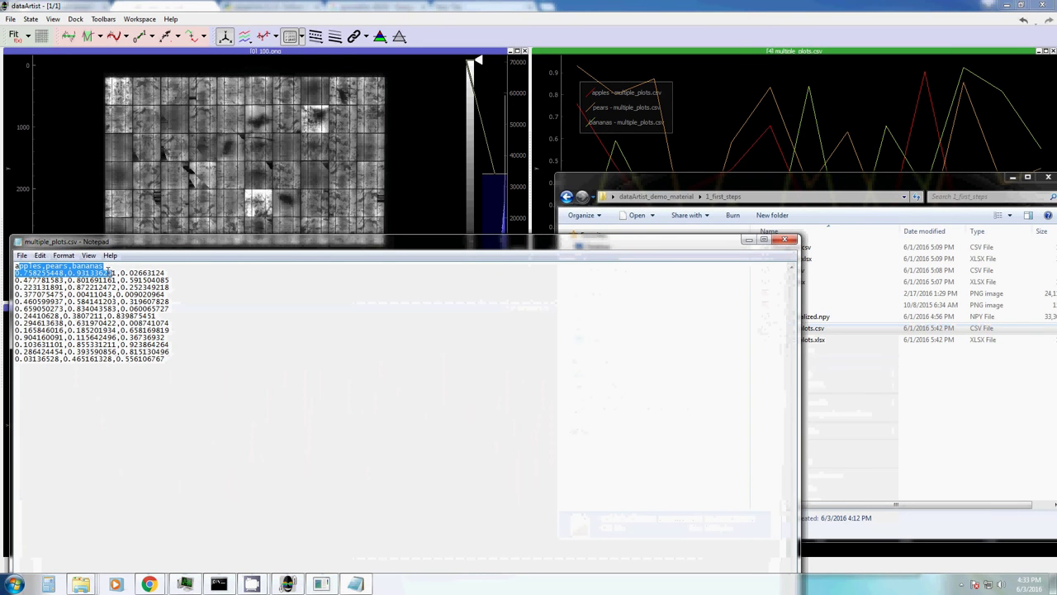
drag(18, 274, 163, 273)
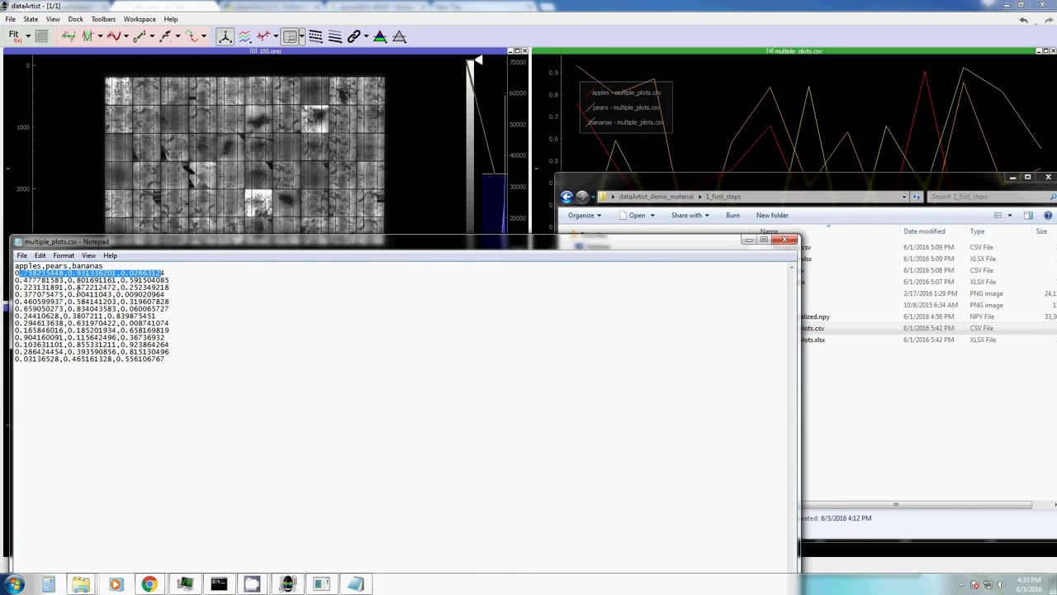
click(76, 294)
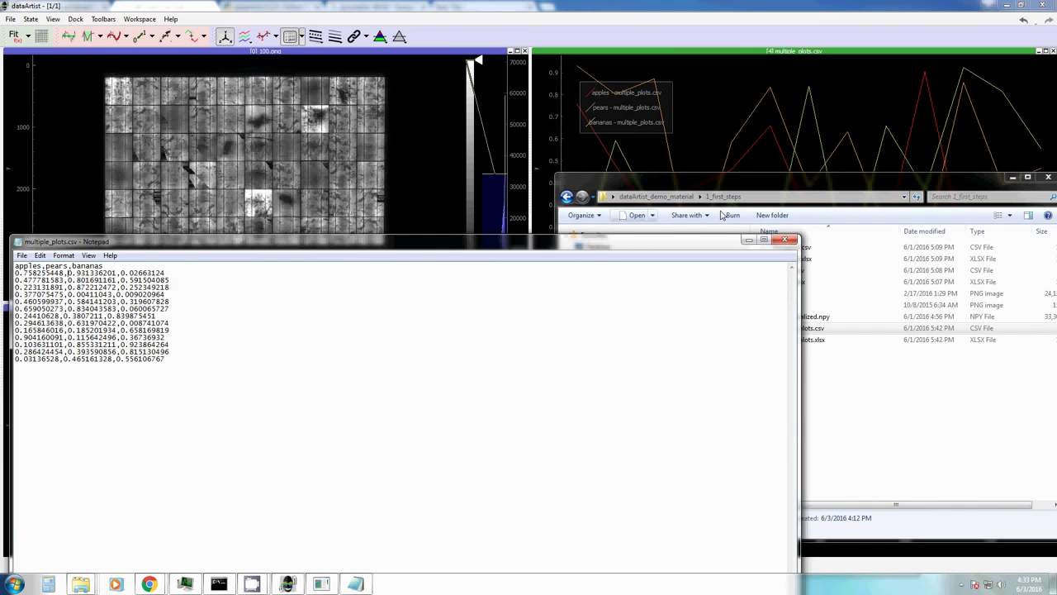
click(784, 240)
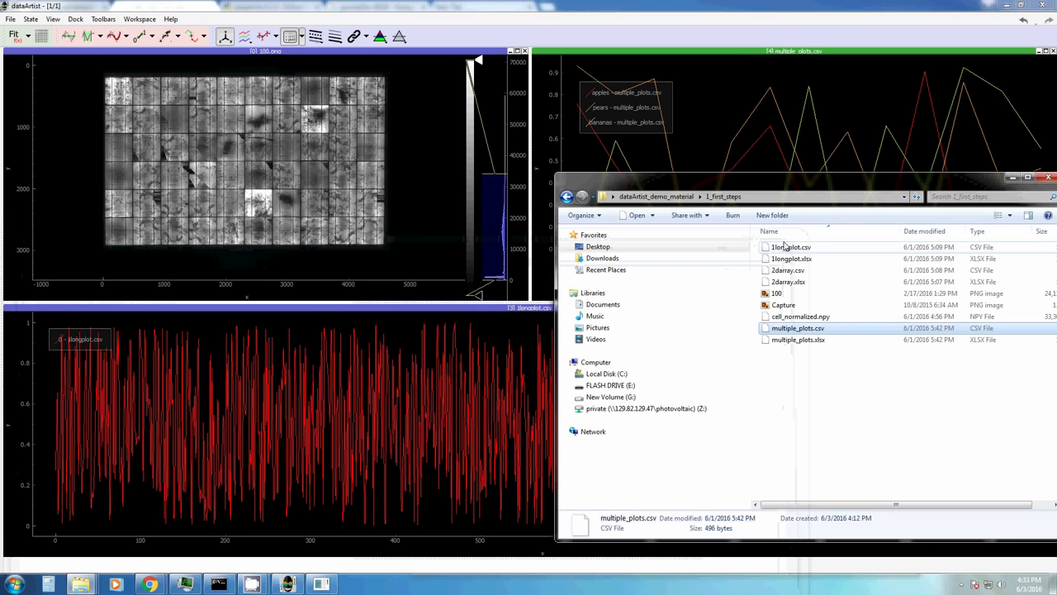
click(1047, 176)
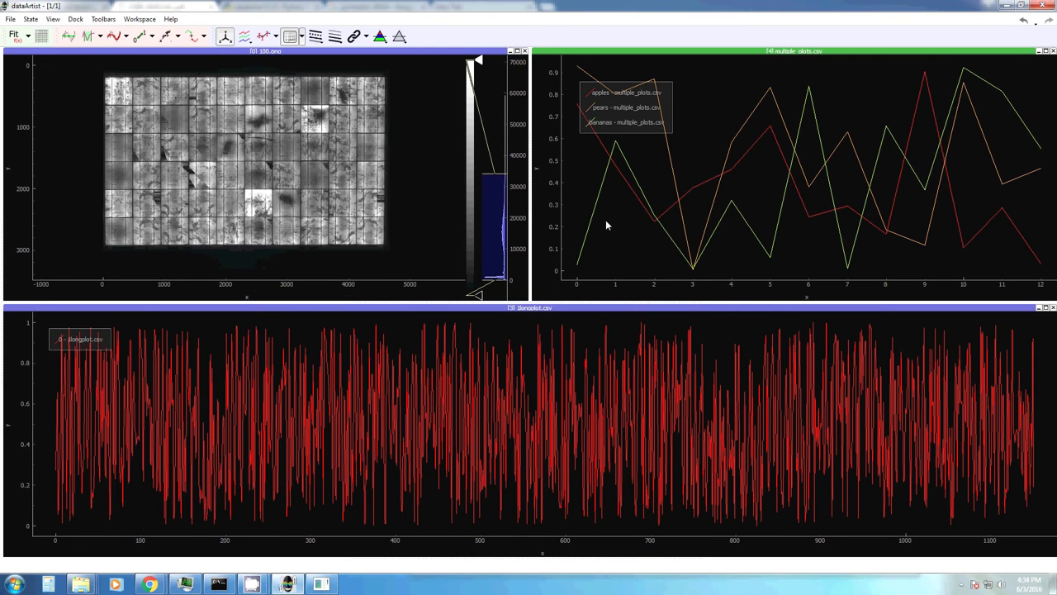
Activate the 100.png, multiple_plots.csv and 1longplot.csv docks in turn.
click(266, 124)
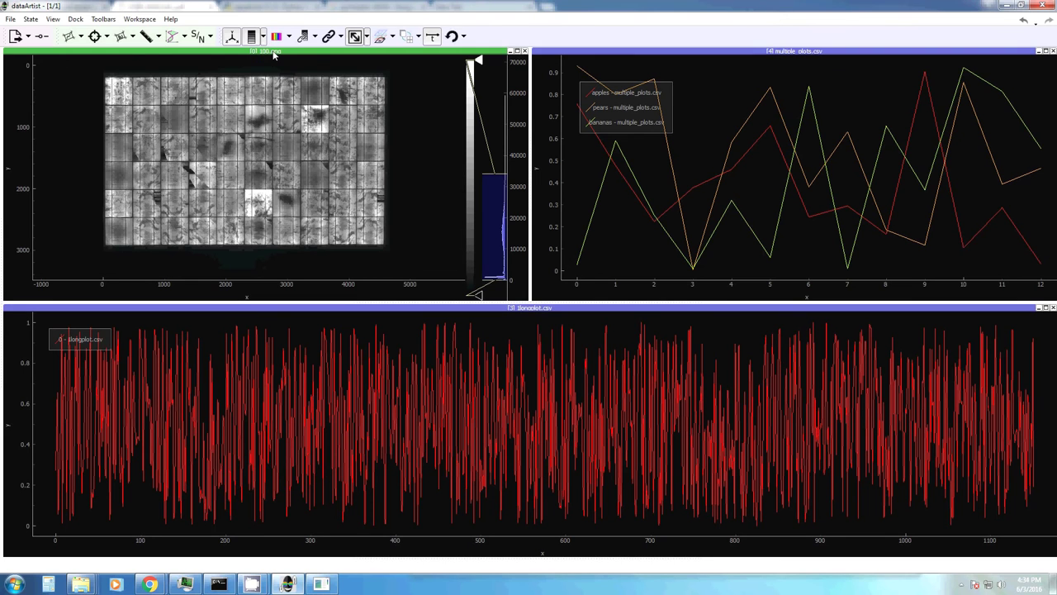
click(787, 58)
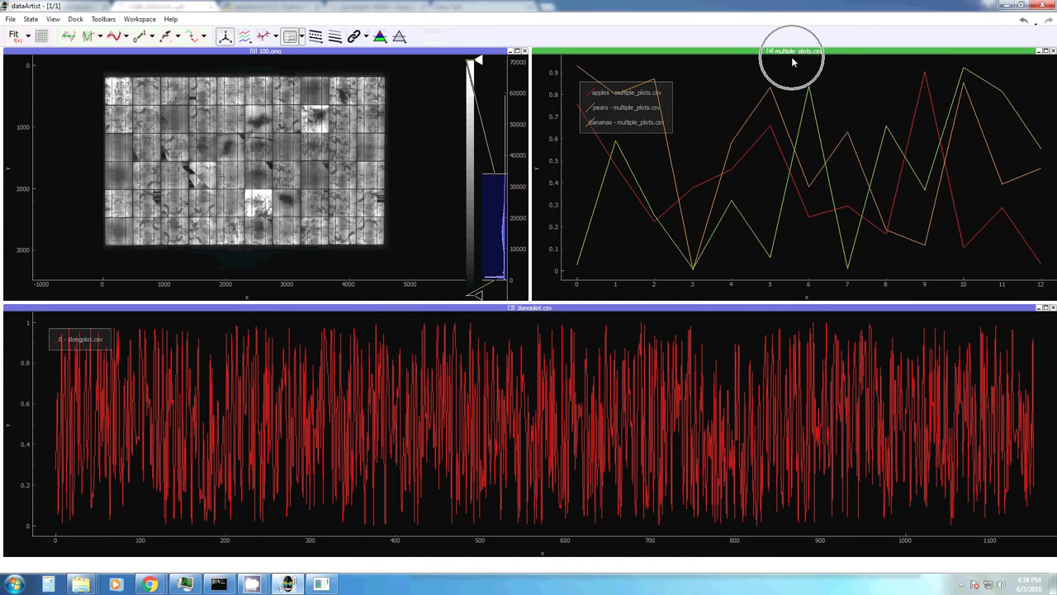
click(531, 337)
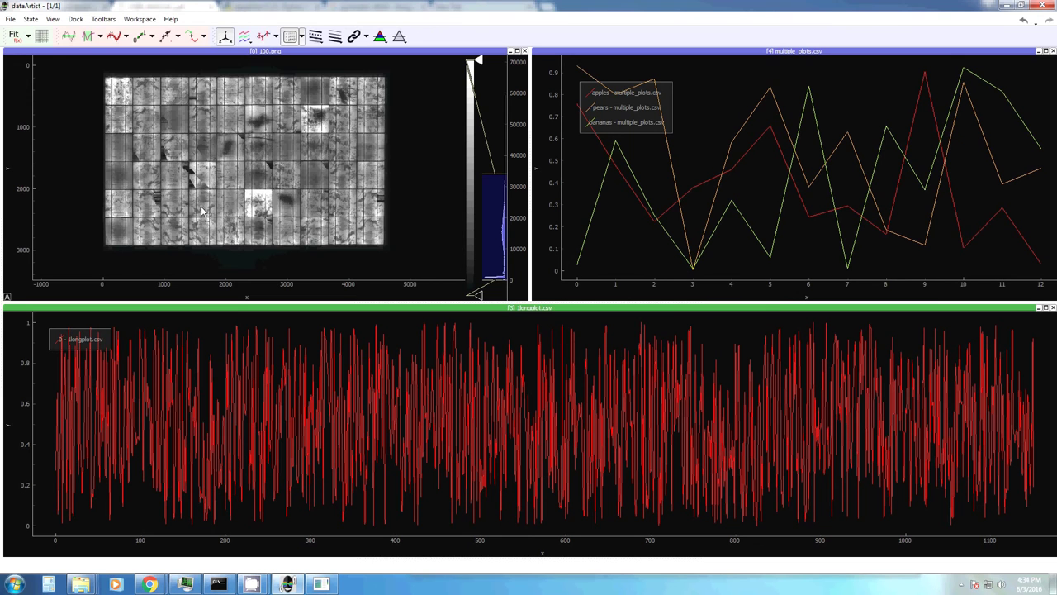
Pan the solar module image and rescale its histogram range and display levels.
drag(235, 162, 254, 180)
scroll(260, 190, up, 3)
scroll(260, 190, down, 3)
scroll(254, 180, up, 3)
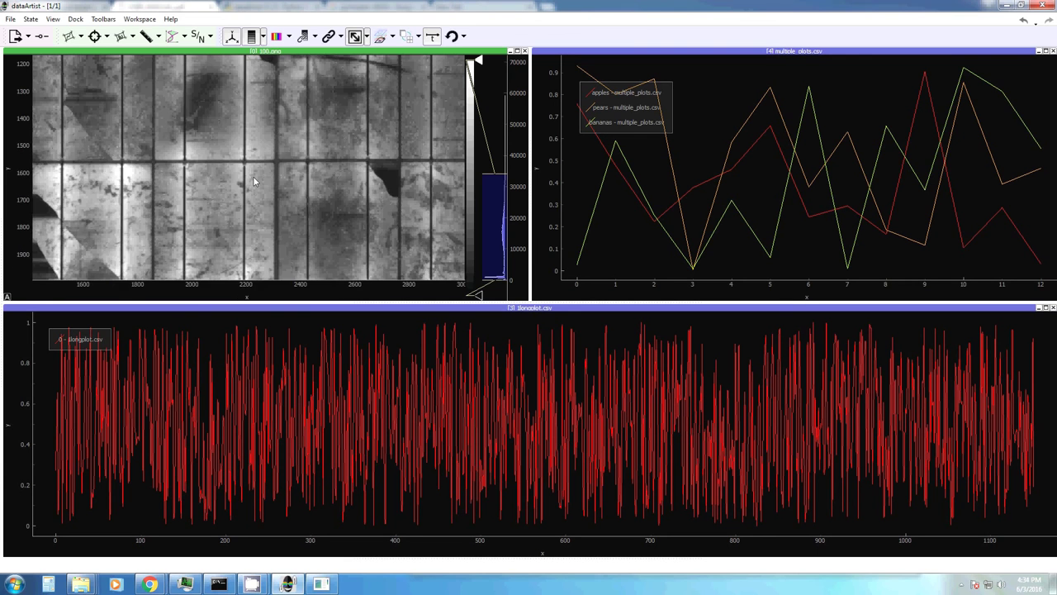
scroll(256, 177, down, 3)
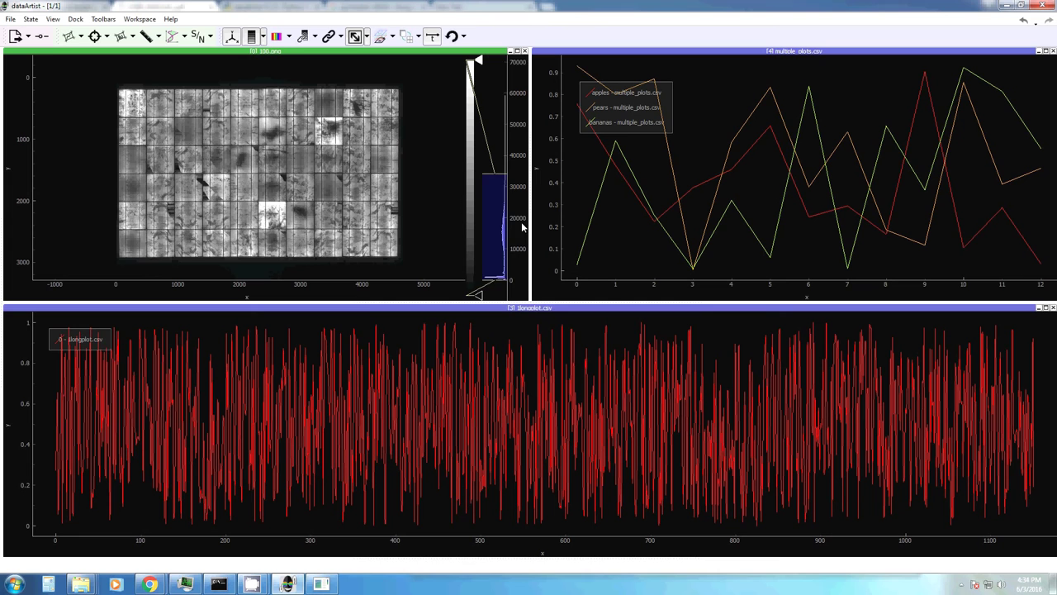
drag(519, 221, 499, 149)
drag(501, 189, 501, 165)
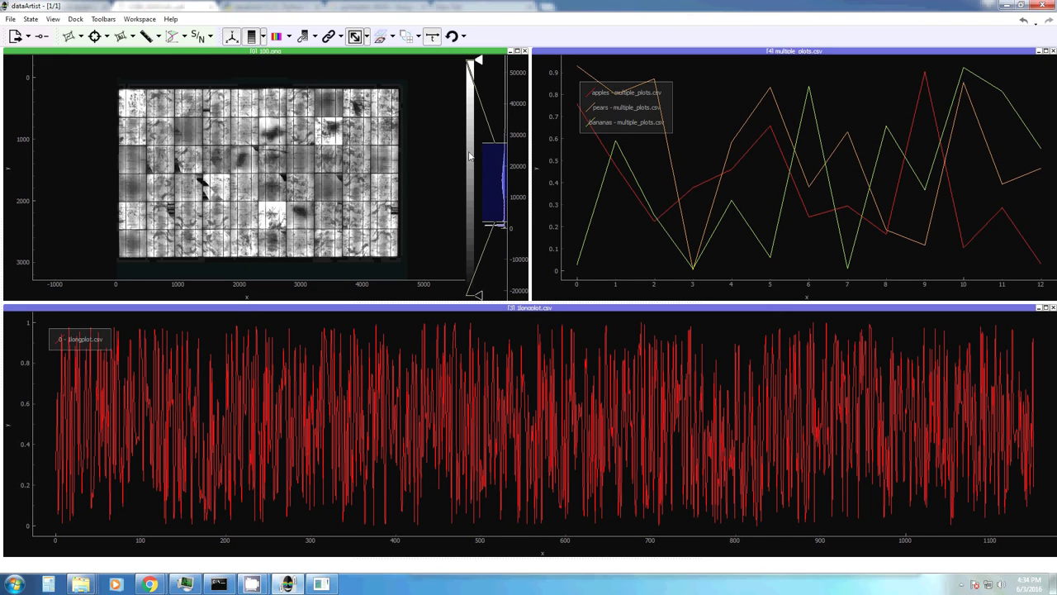
Apply the magenta-orange colour map to 100.png and hide its axes and colour bar.
right_click(471, 167)
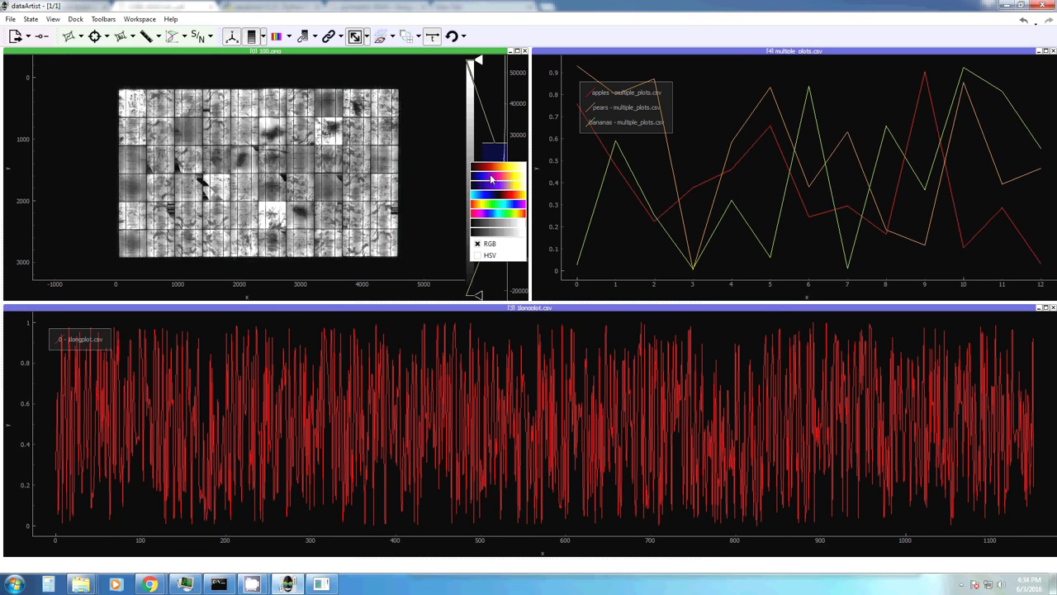
click(494, 180)
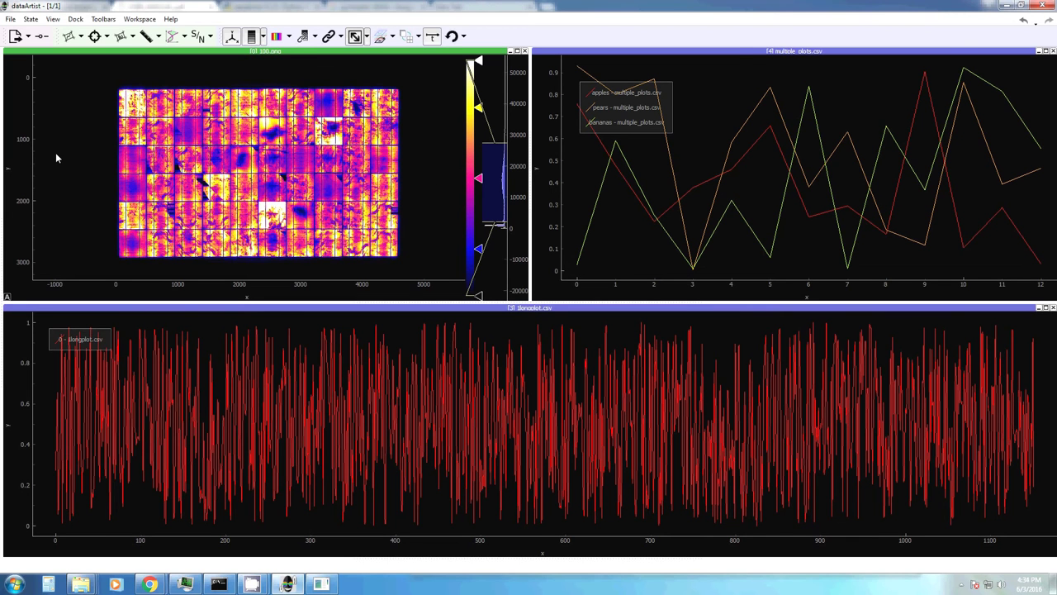
click(233, 41)
click(233, 43)
click(233, 41)
click(233, 41)
click(252, 39)
click(252, 40)
click(232, 36)
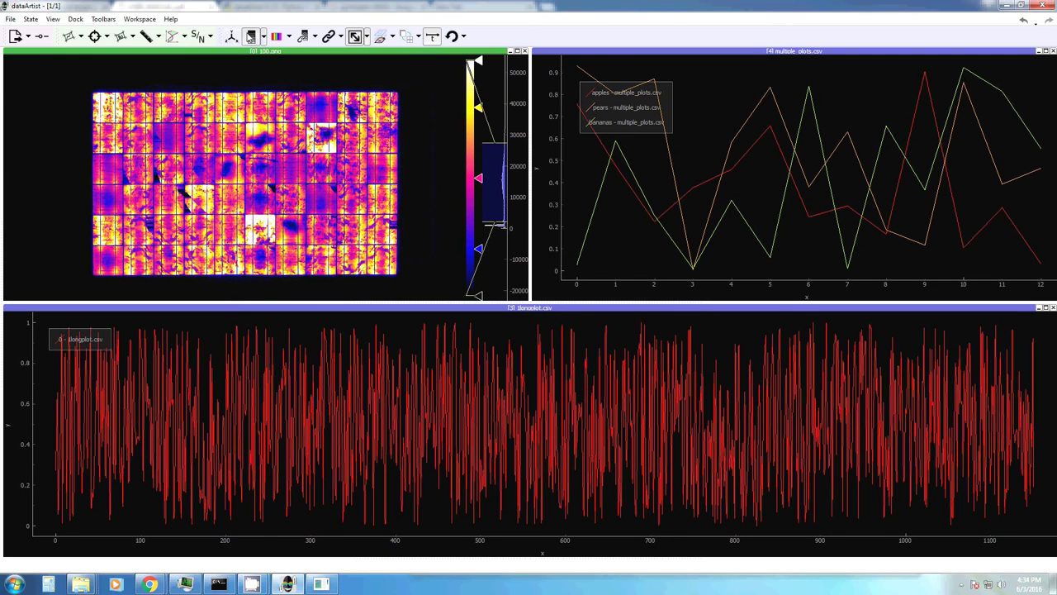
click(252, 36)
Hide the axes on the multiple_plots and longplot charts, then reactivate the image dock.
click(796, 151)
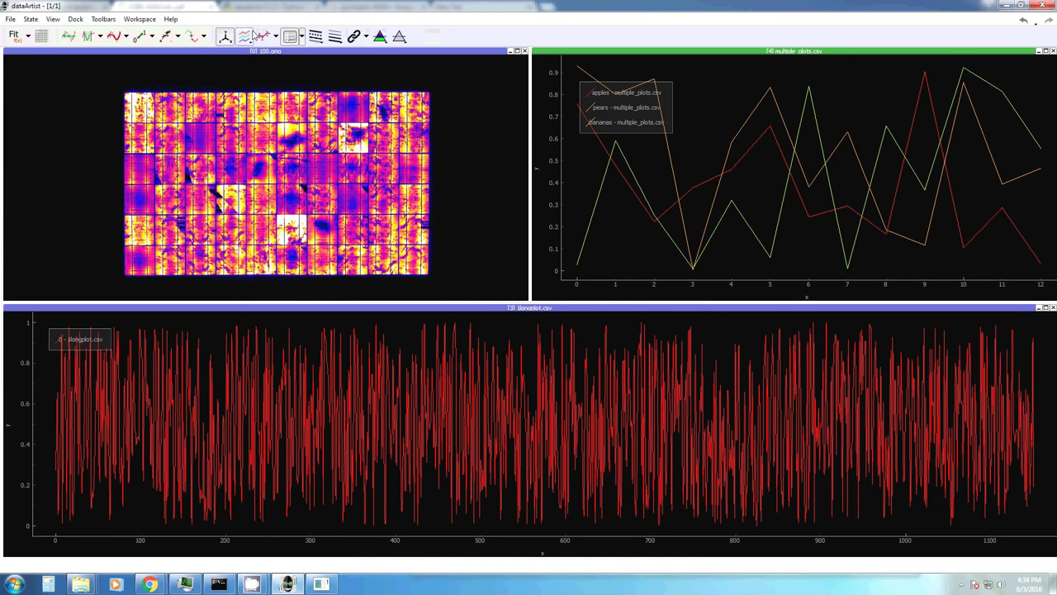
click(225, 38)
click(498, 403)
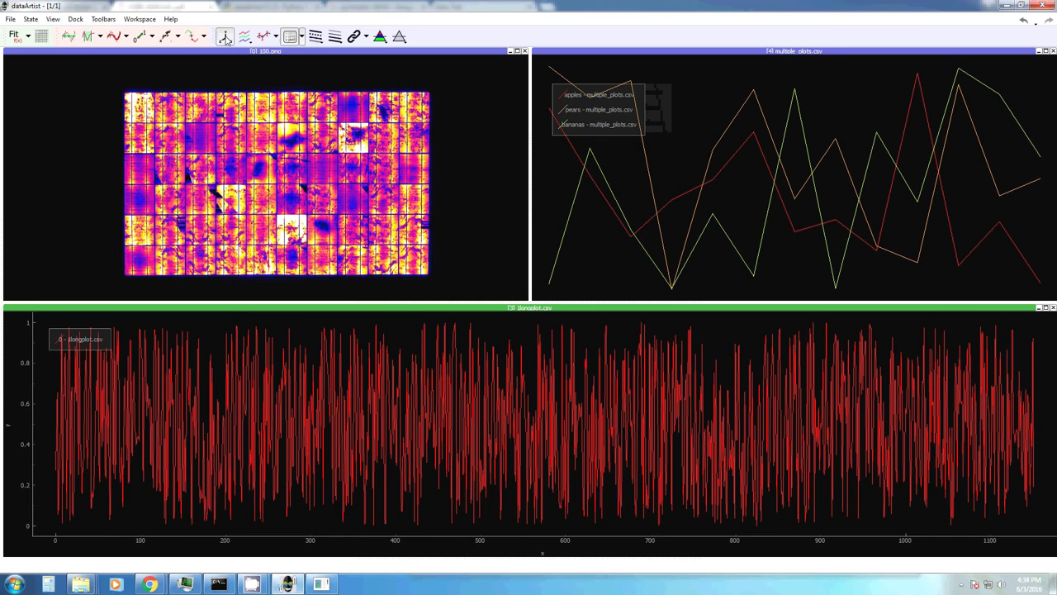
click(224, 36)
click(312, 152)
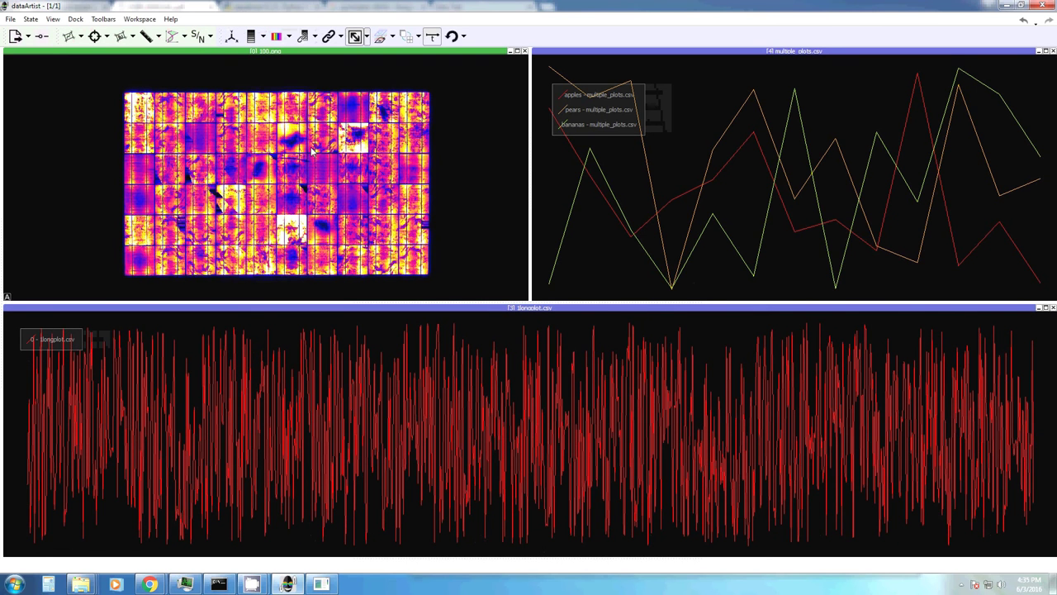
drag(276, 52, 1047, 165)
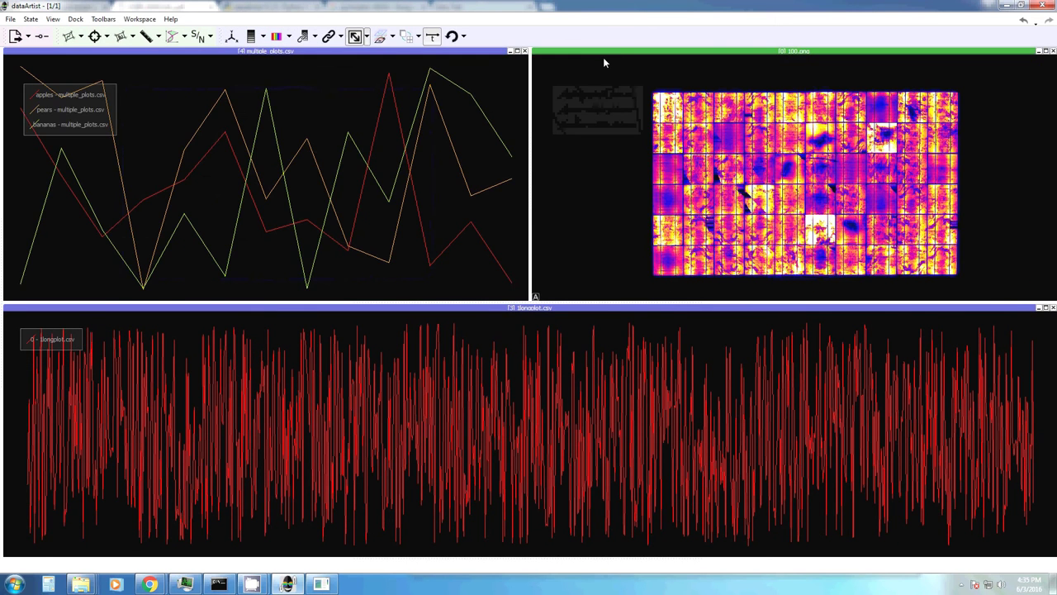
drag(620, 50, 161, 137)
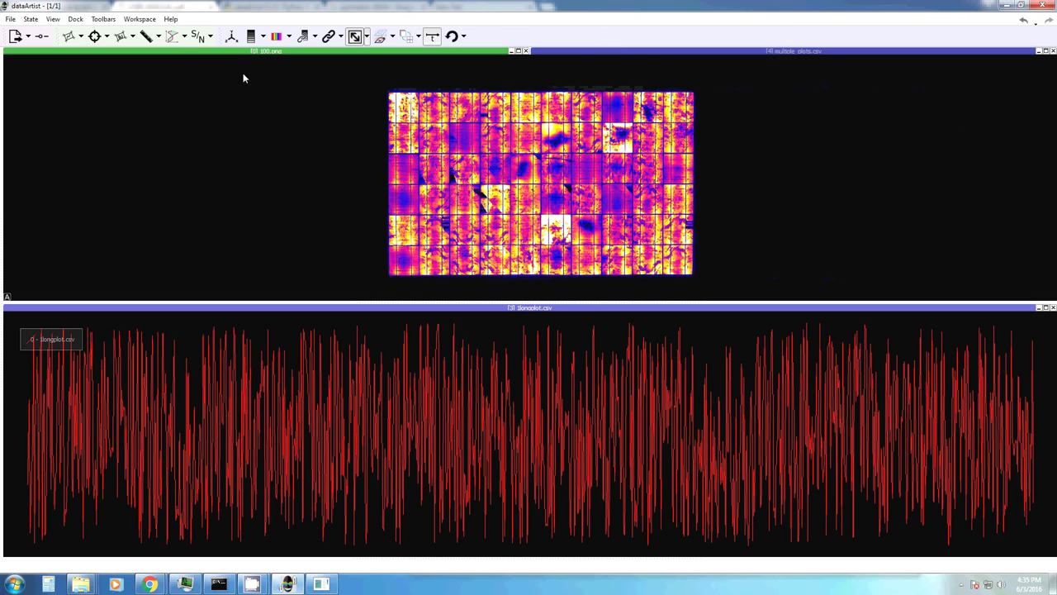
click(649, 53)
click(407, 53)
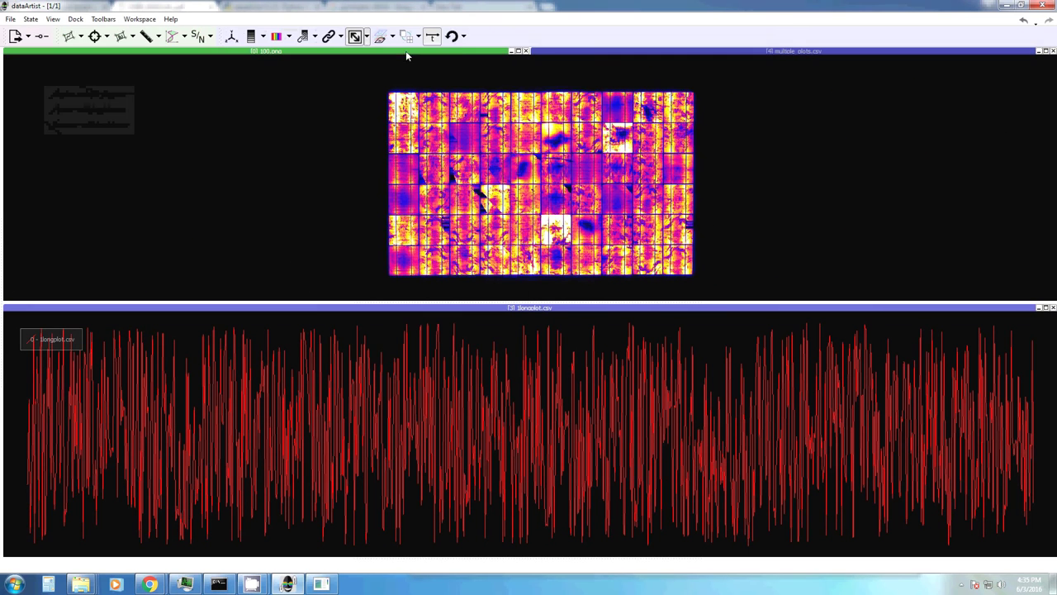
double_click(374, 51)
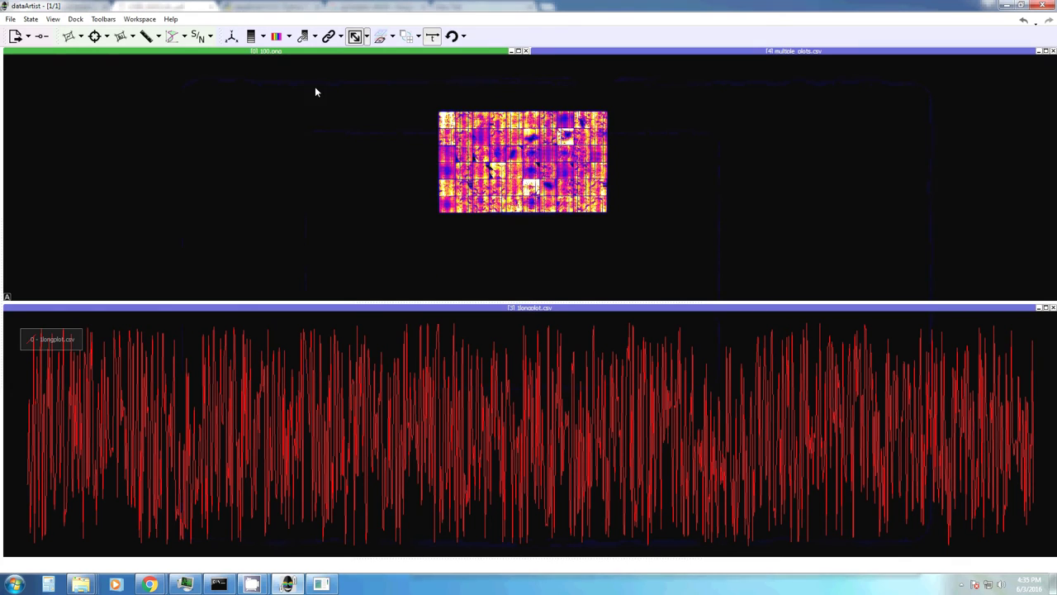
click(576, 52)
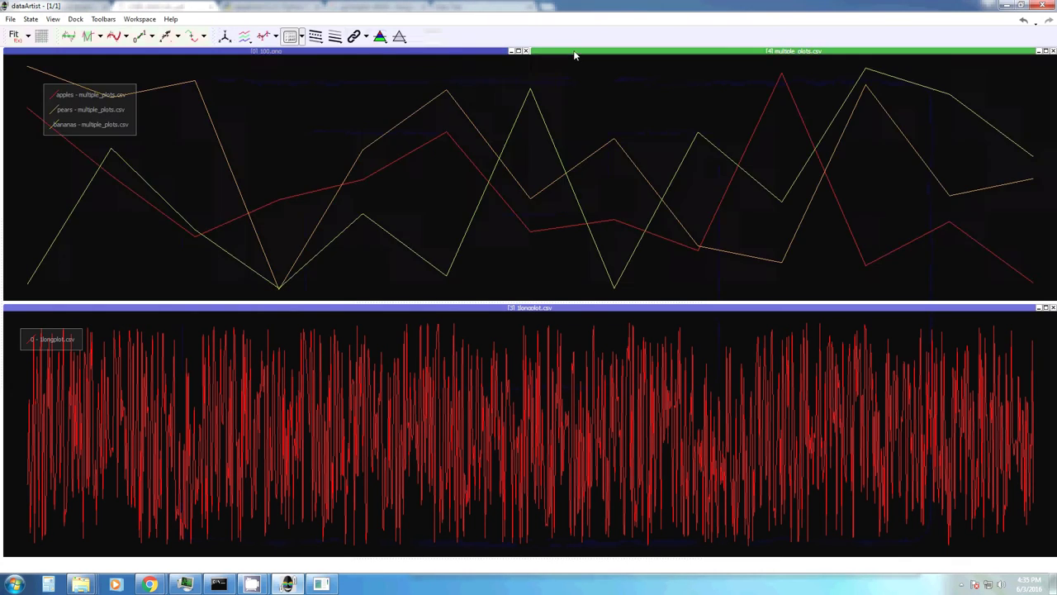
click(460, 53)
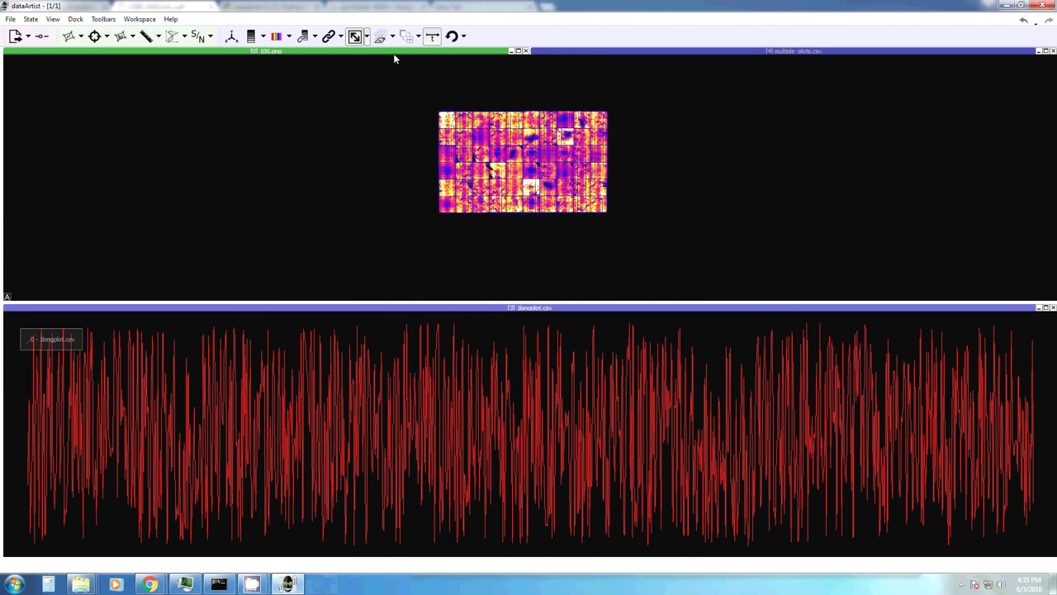
click(11, 156)
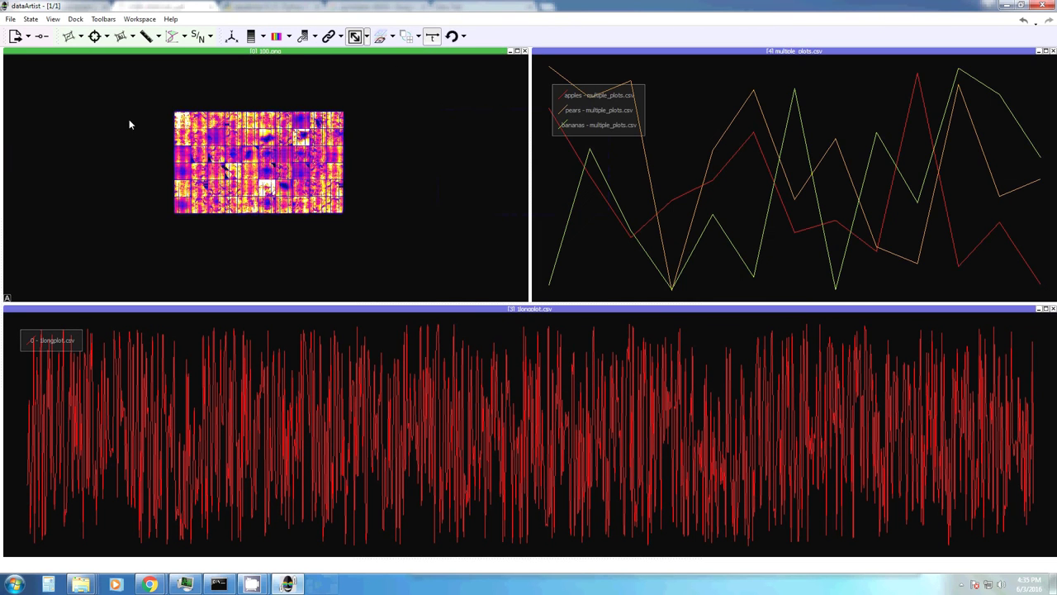
right_click(284, 54)
click(307, 61)
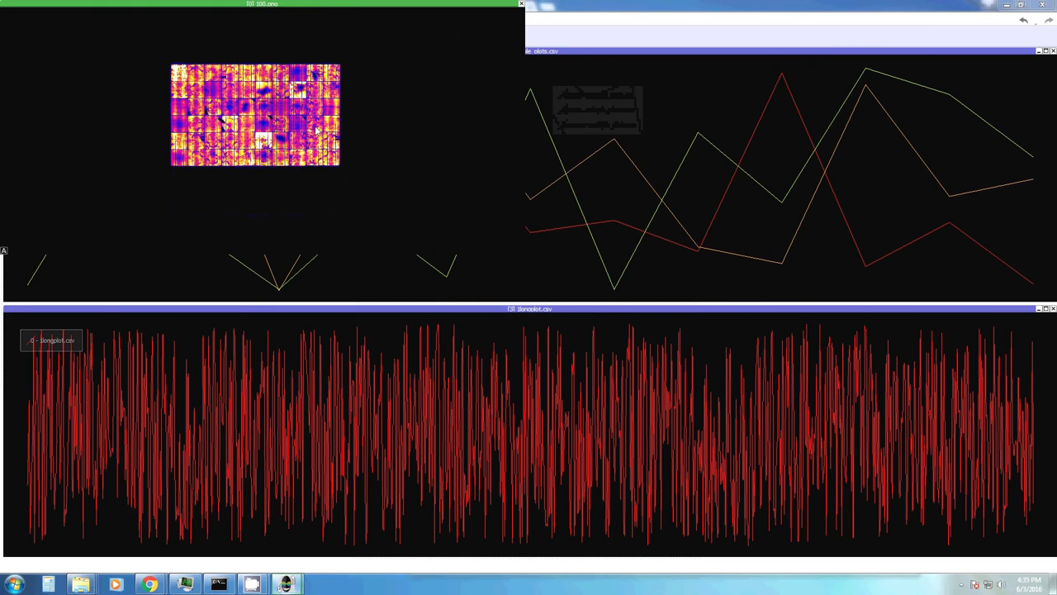
drag(327, 14, 764, 220)
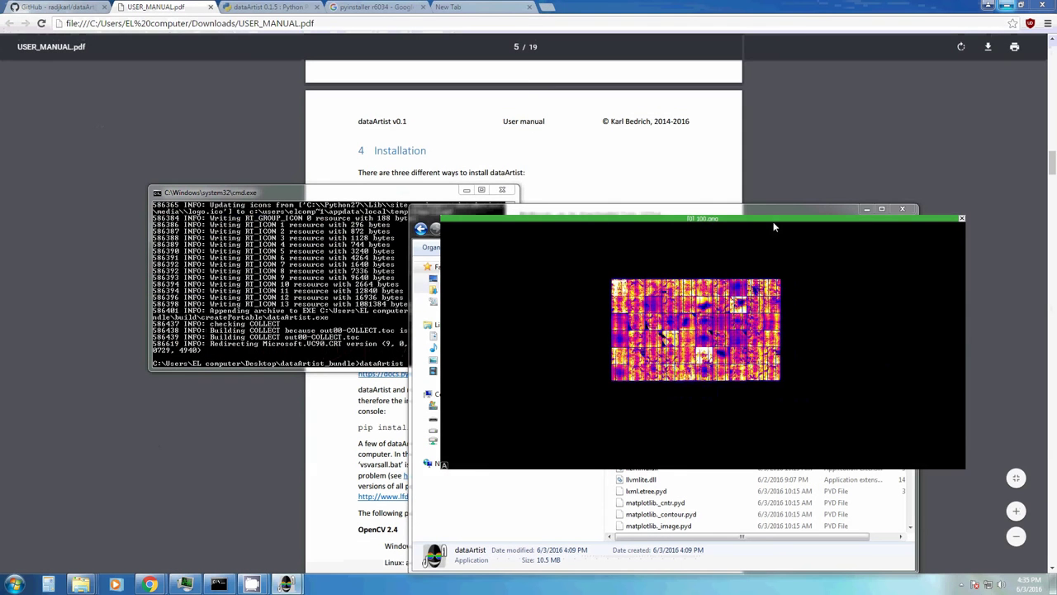
drag(773, 222, 827, 128)
scroll(791, 206, up, 3)
scroll(791, 205, down, 4)
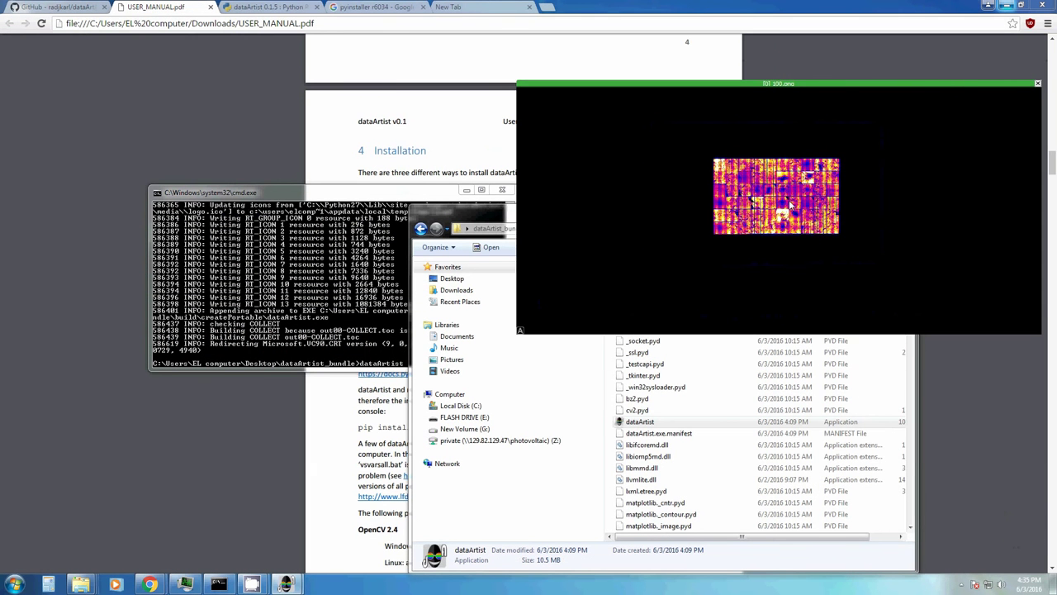
right_click(739, 86)
click(742, 89)
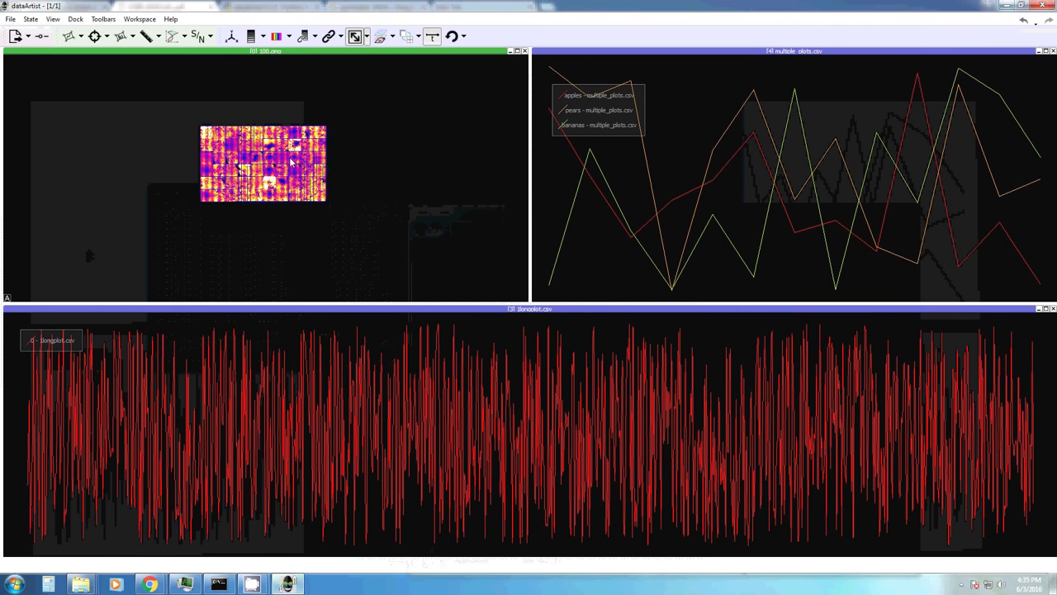
Zoom into the 100.png image, then activate the longplot and image docks.
scroll(248, 175, up, 2)
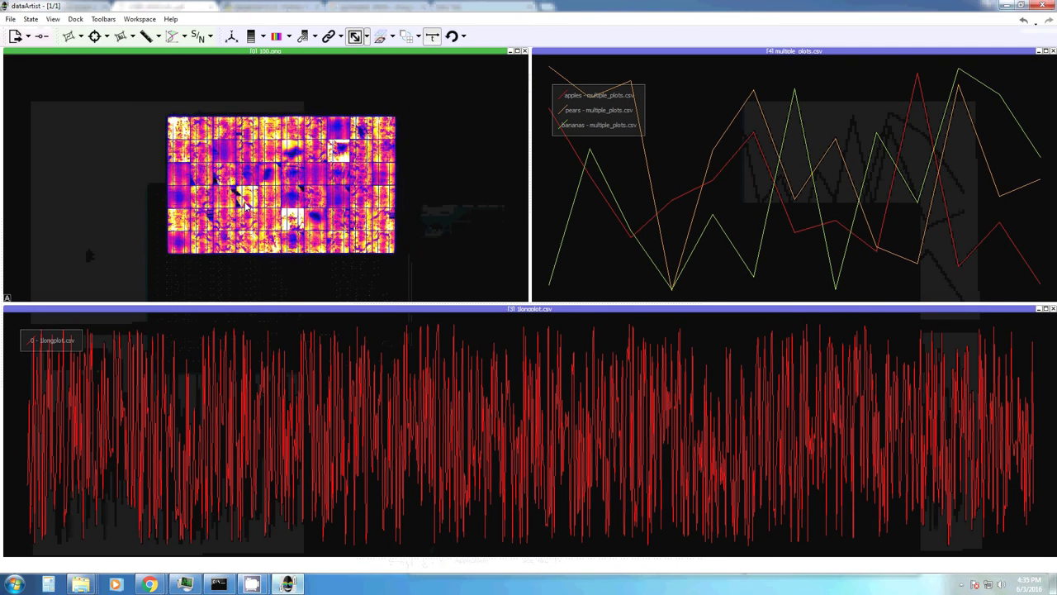
scroll(247, 191, up, 2)
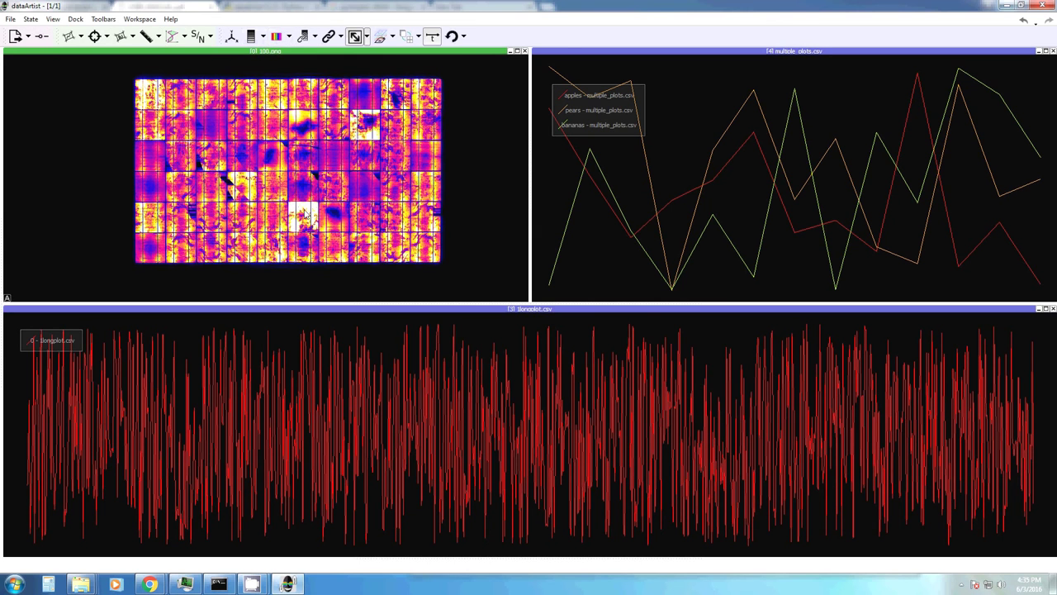
click(323, 390)
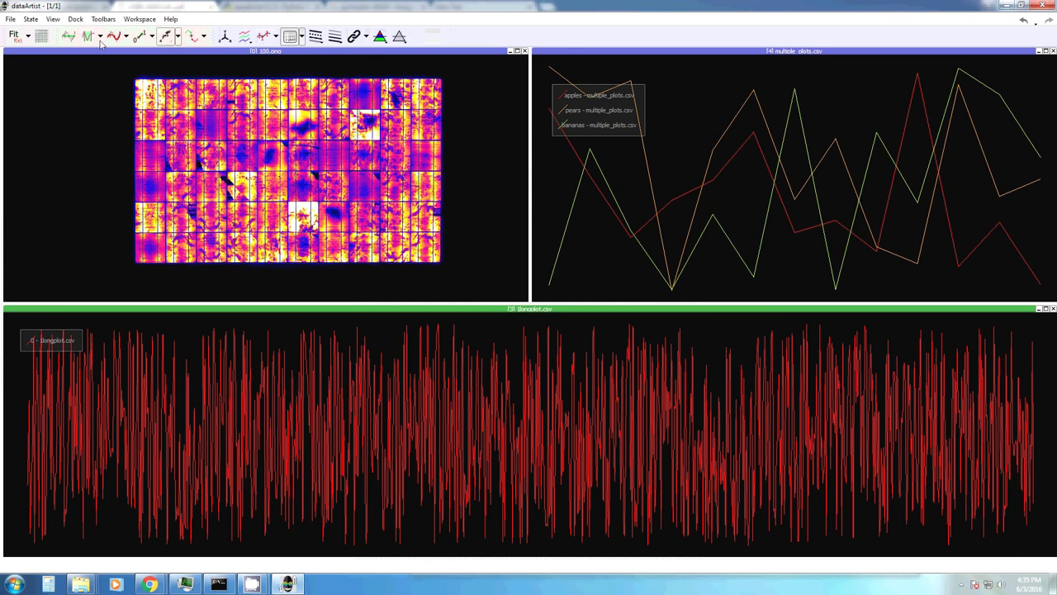
click(308, 116)
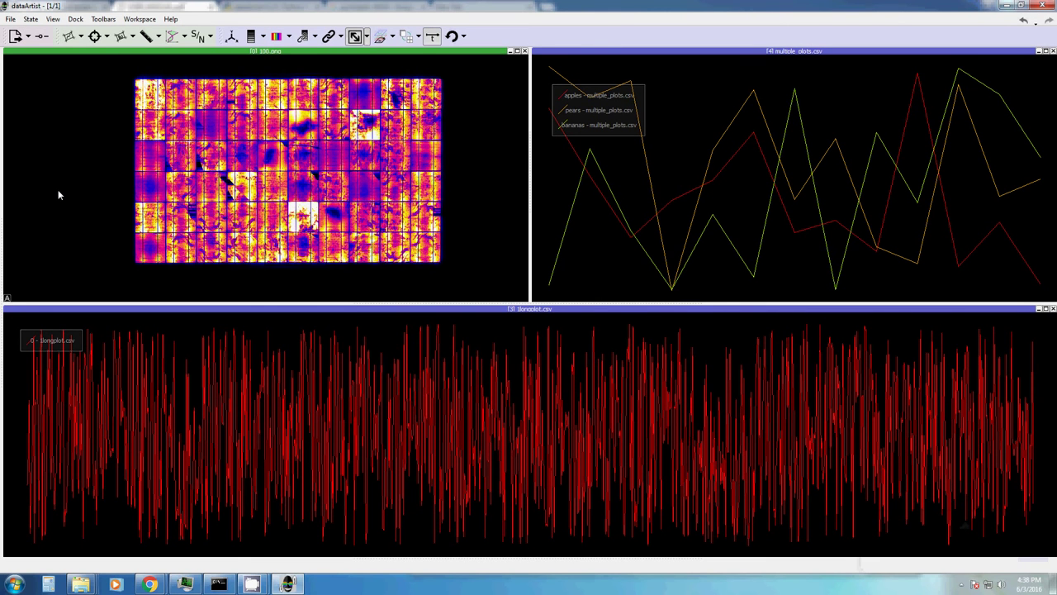
Pin coordinate readouts at x=159.23, y=1121.9 and x=1051.2, y=1186.3 on the zoomed image.
click(95, 37)
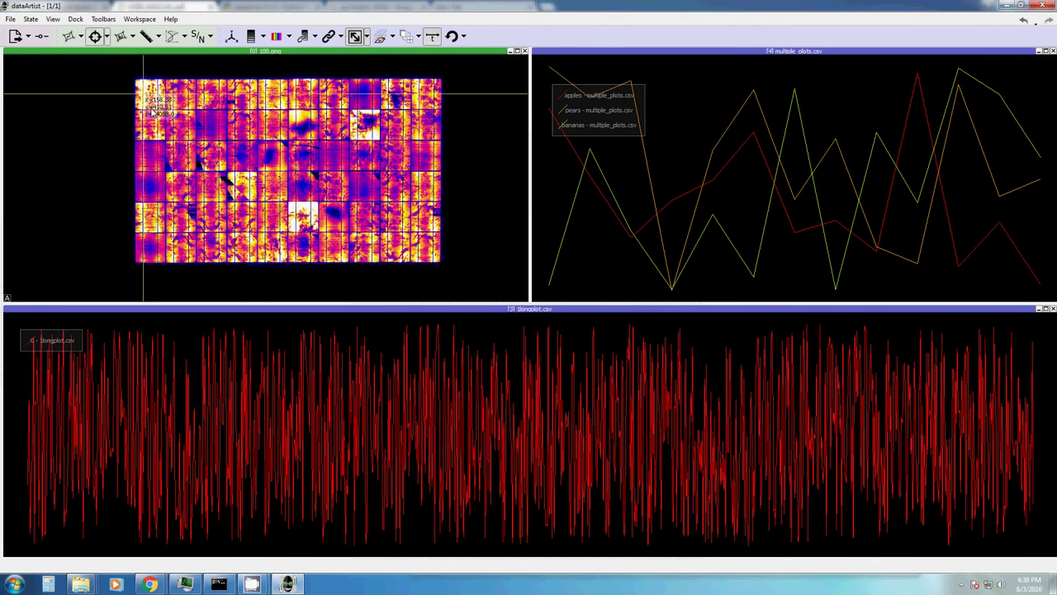
scroll(153, 116, up, 5)
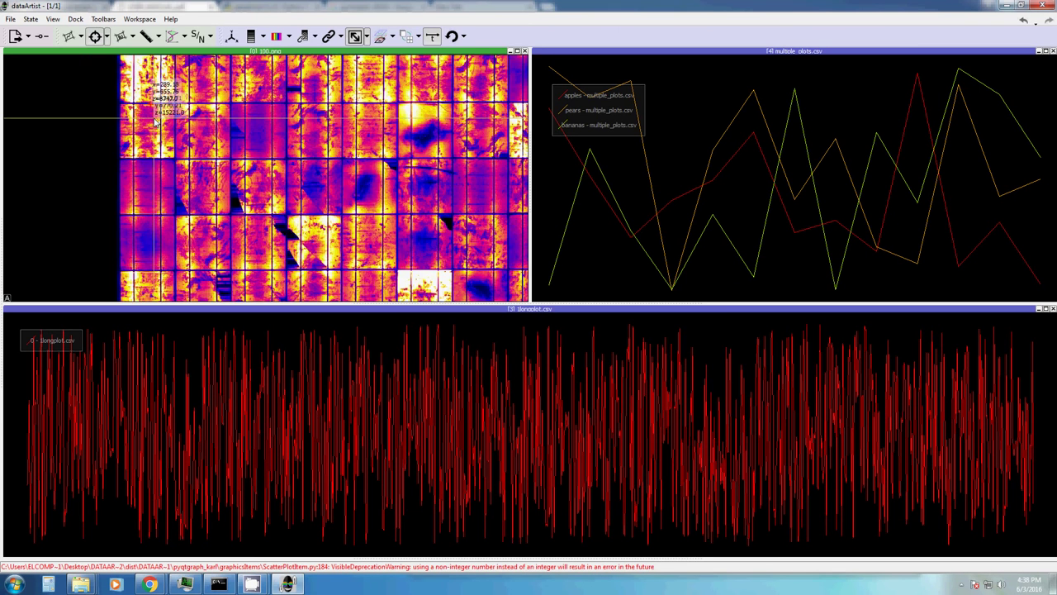
click(120, 200)
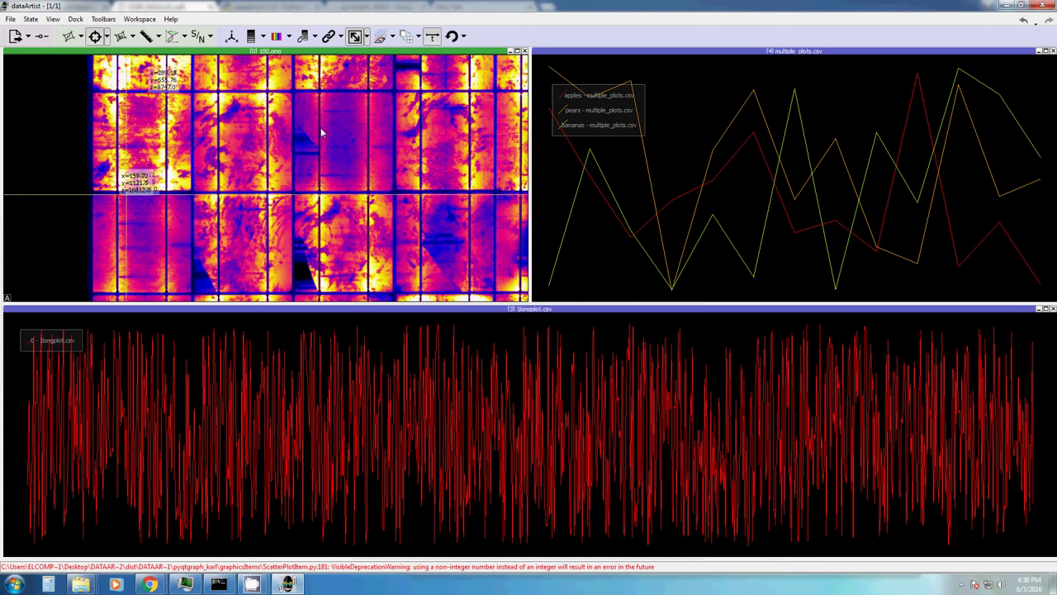
click(318, 213)
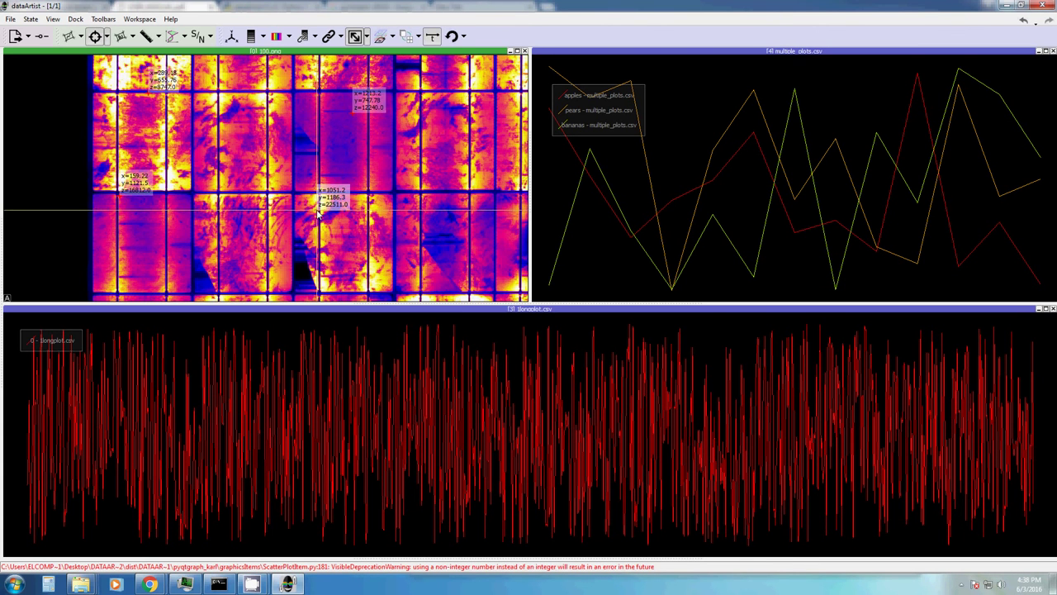
Measure a 458.302 distance with the ruler, then reset it in the Ruler panel.
click(146, 35)
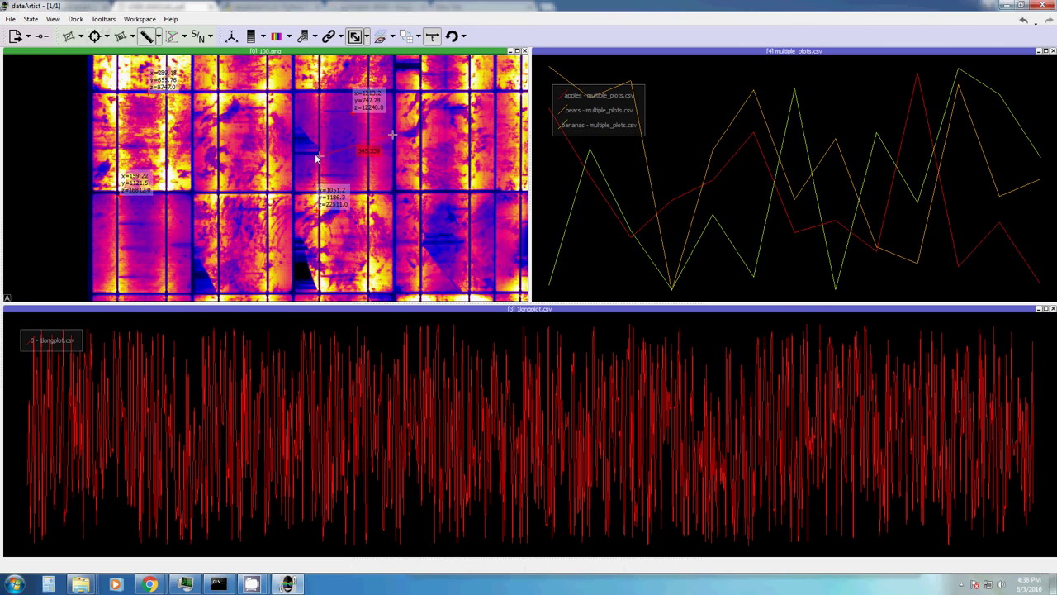
click(292, 134)
click(160, 37)
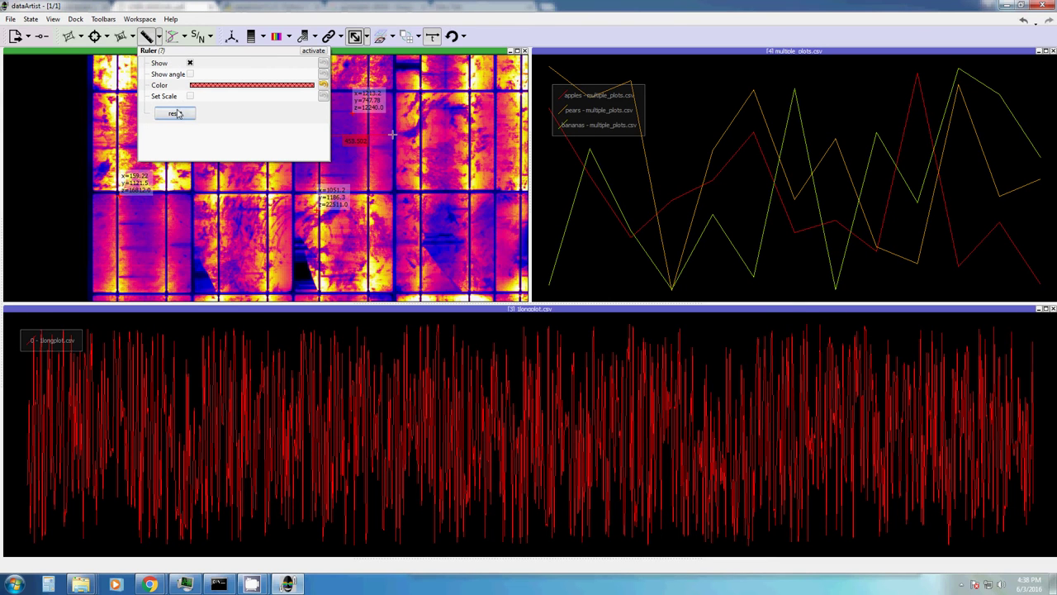
click(177, 113)
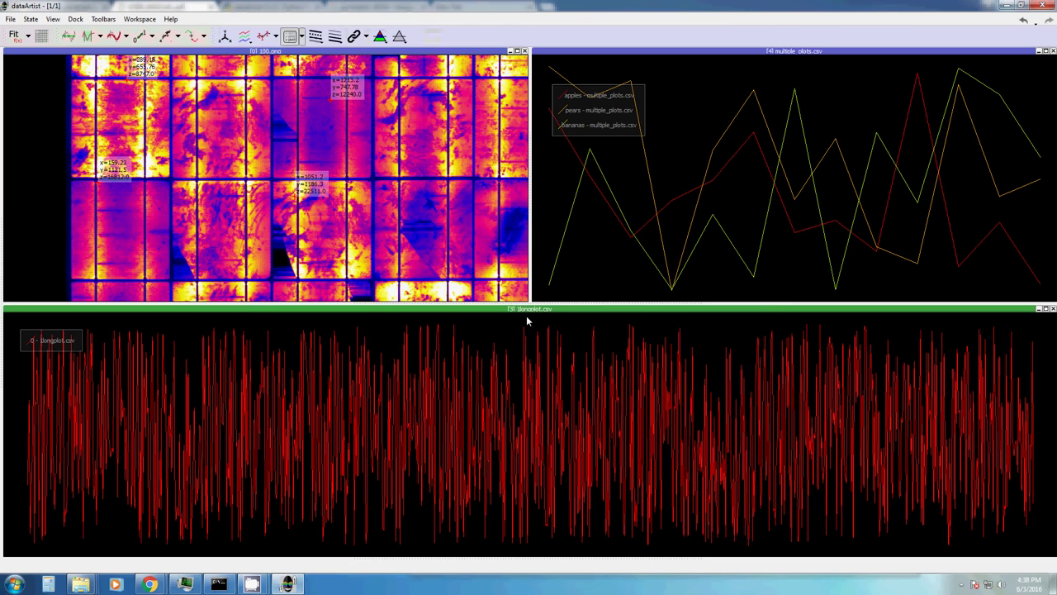
Link the image with another dock and settle the tiled image back into its pane.
click(339, 39)
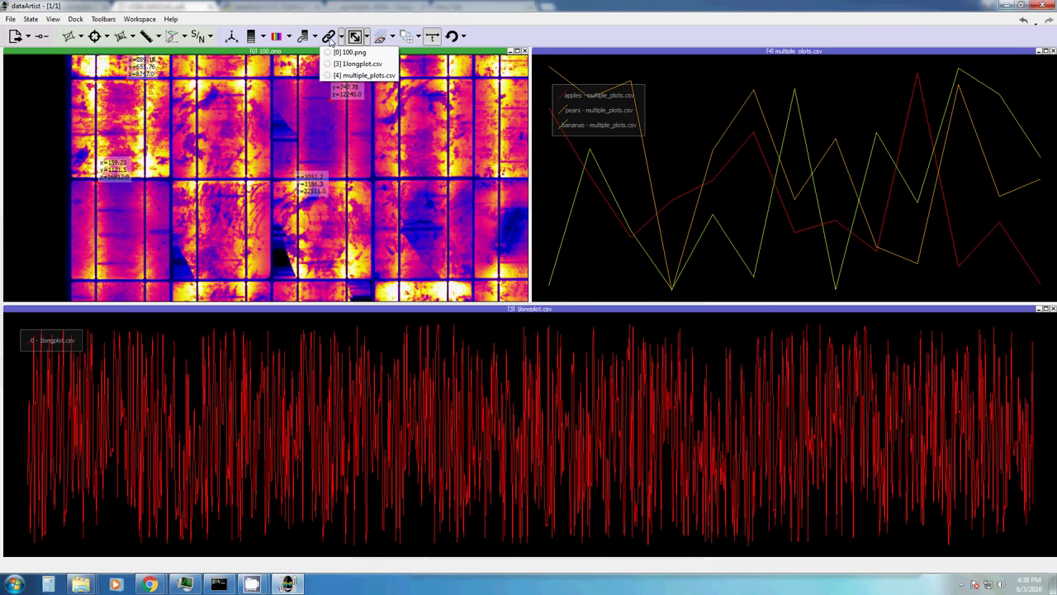
click(329, 63)
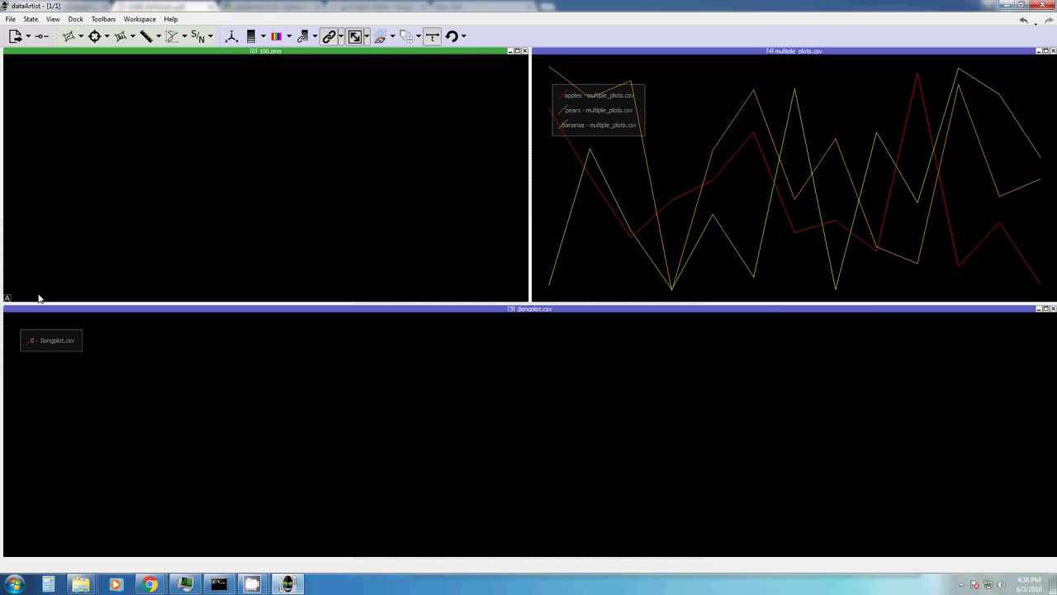
click(8, 298)
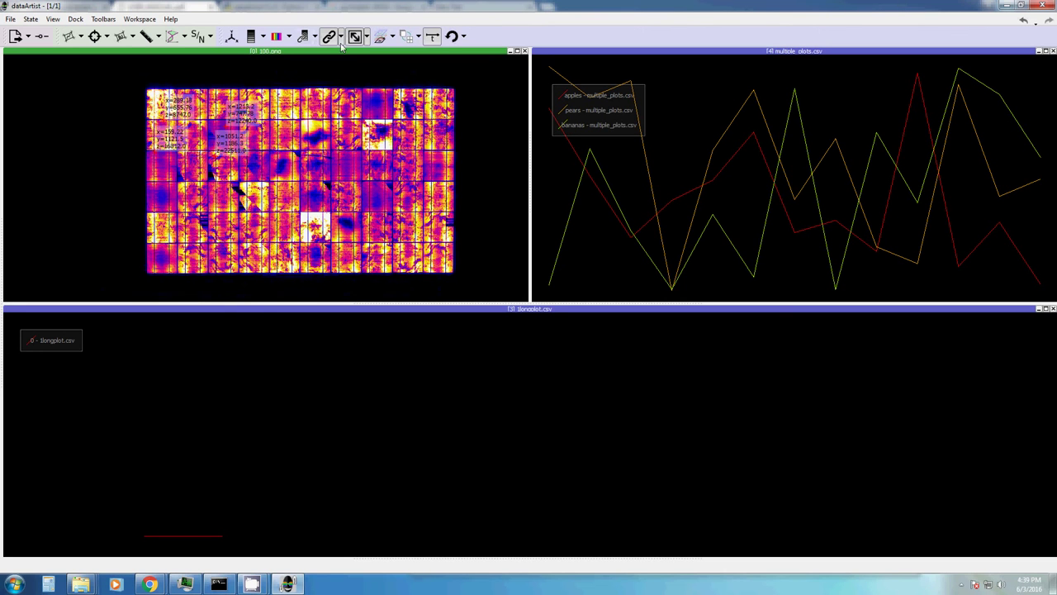
drag(329, 203, 319, 205)
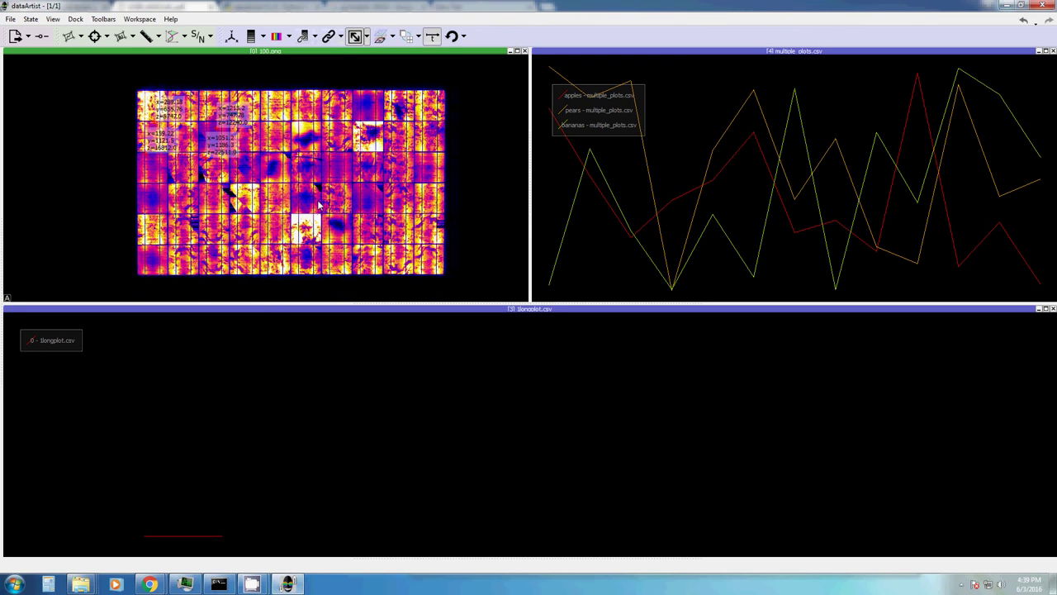
View the Help > Shortcuts list, close it, then open the Help > Support GitHub issues page.
click(168, 21)
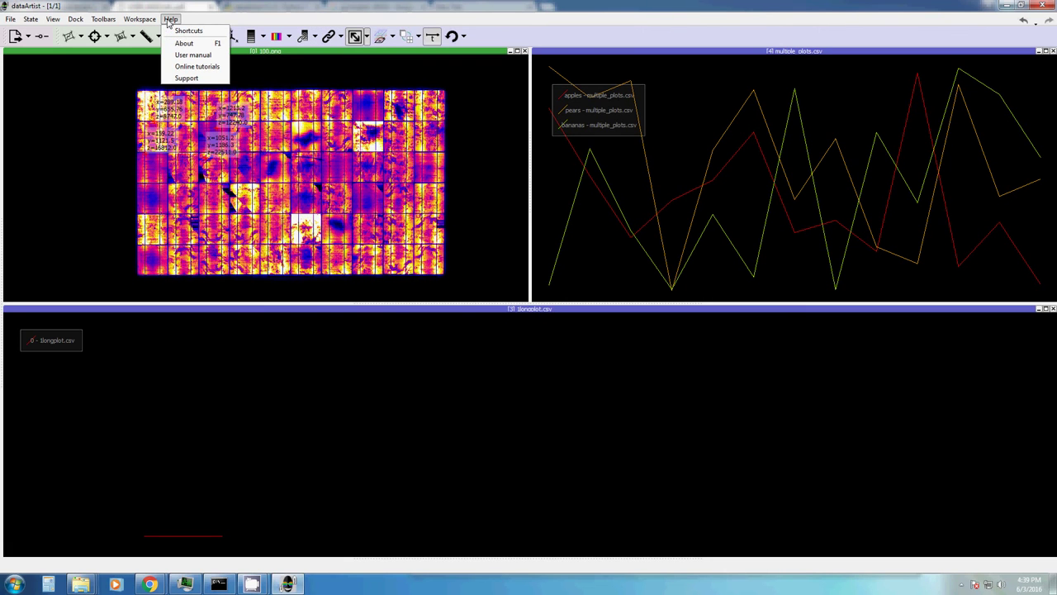
click(188, 31)
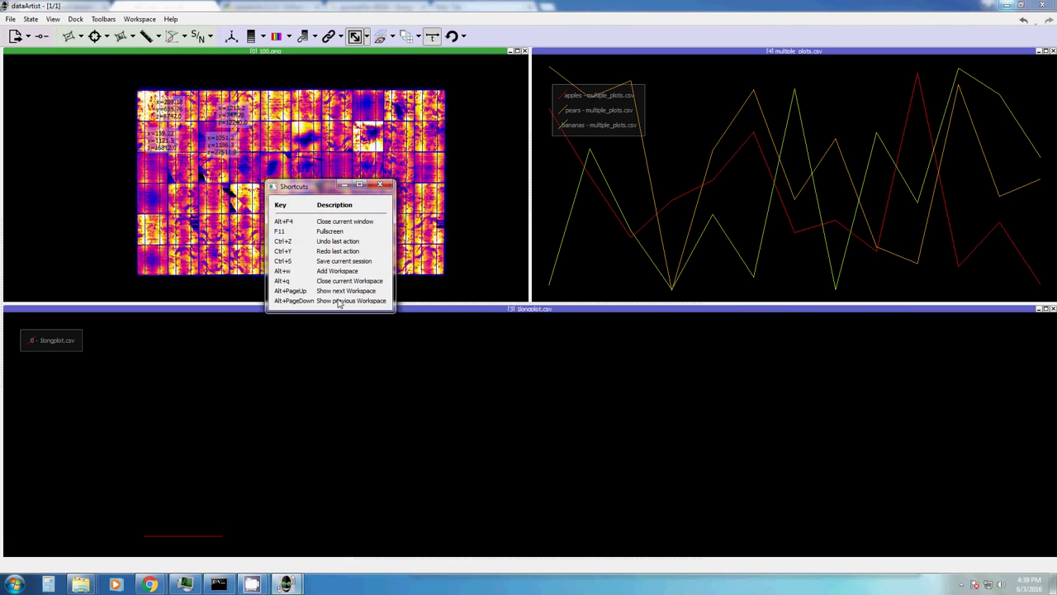
click(380, 184)
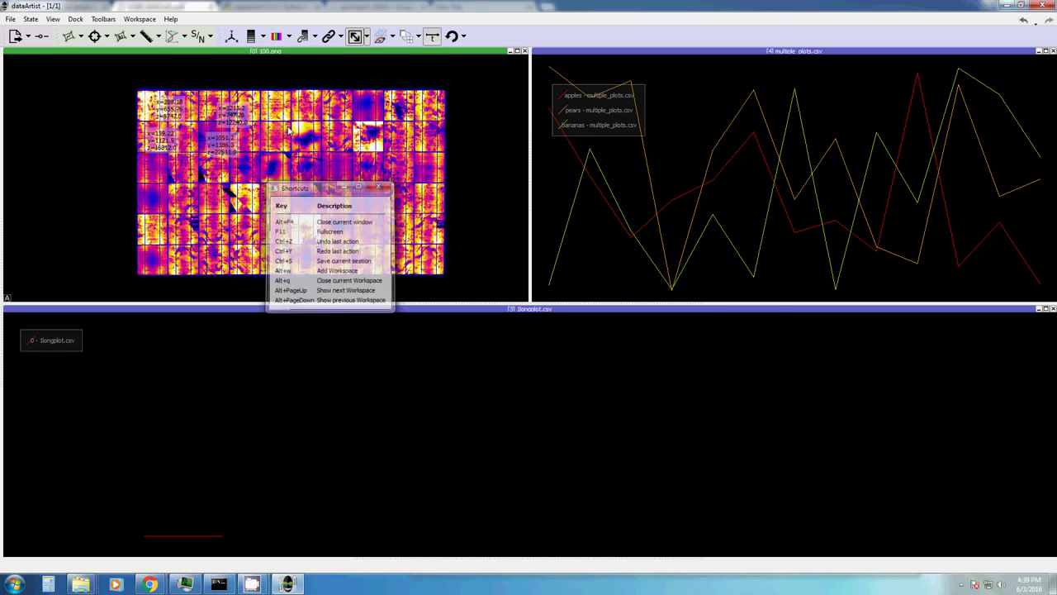
click(175, 23)
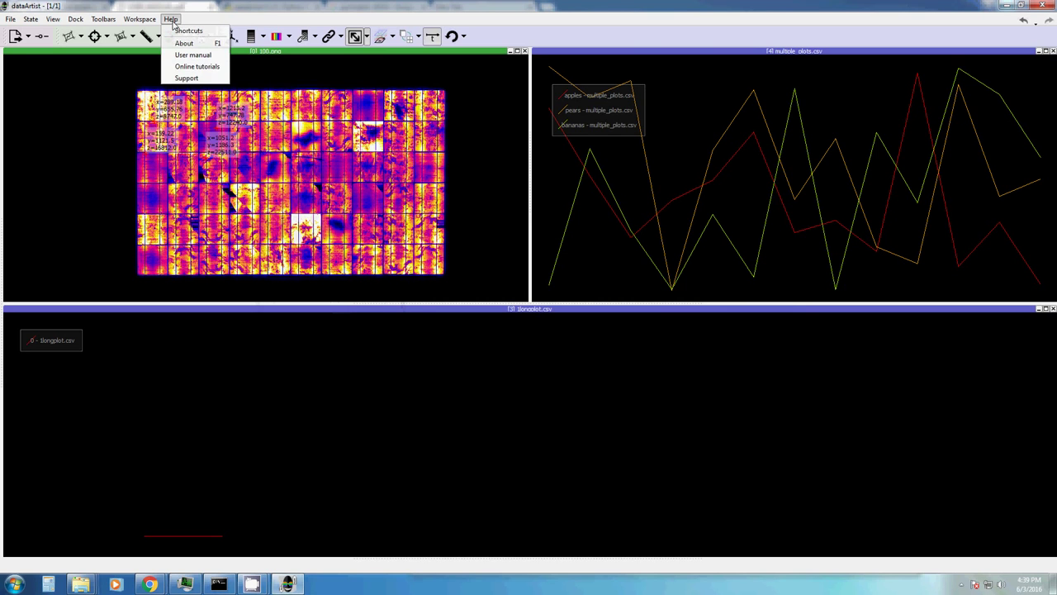
click(180, 79)
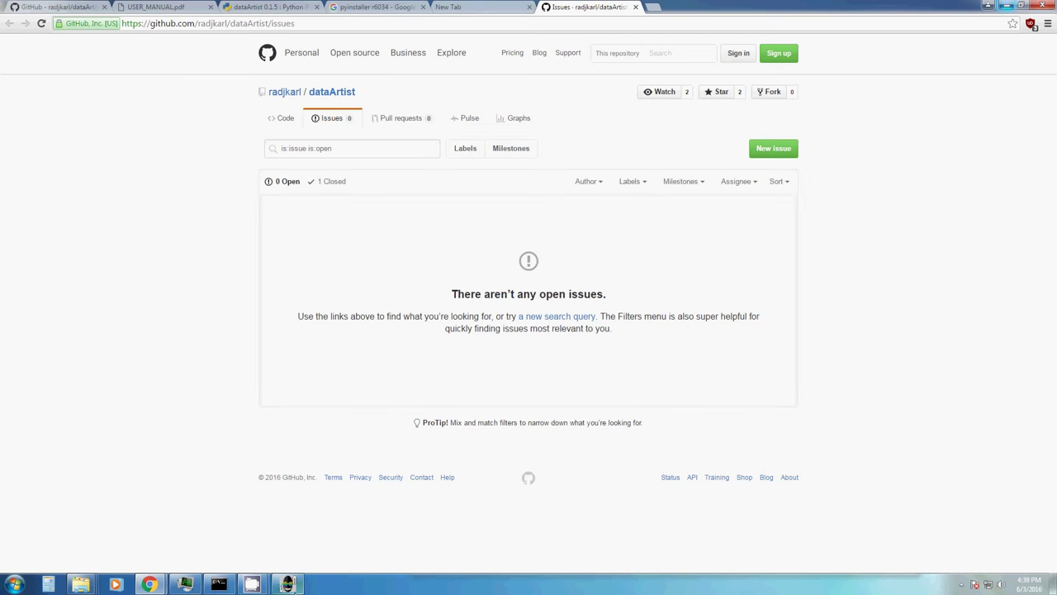
Switch from Chrome back to the dataArtist window via the taskbar.
click(287, 584)
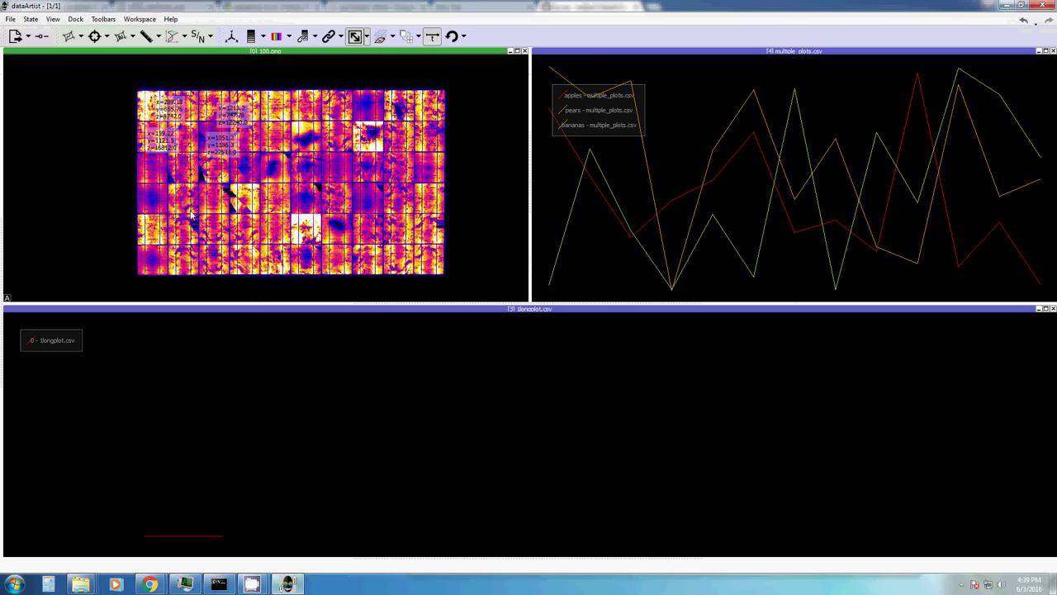
Open the user manual from Help, close Adobe Reader, then reopen and dismiss the Help menu.
click(171, 18)
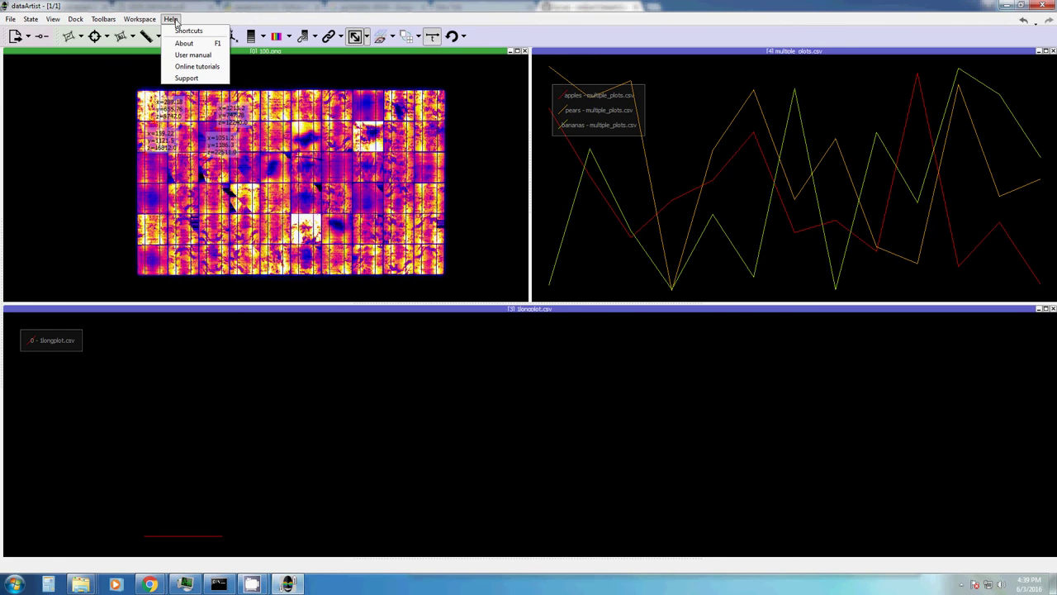
click(185, 57)
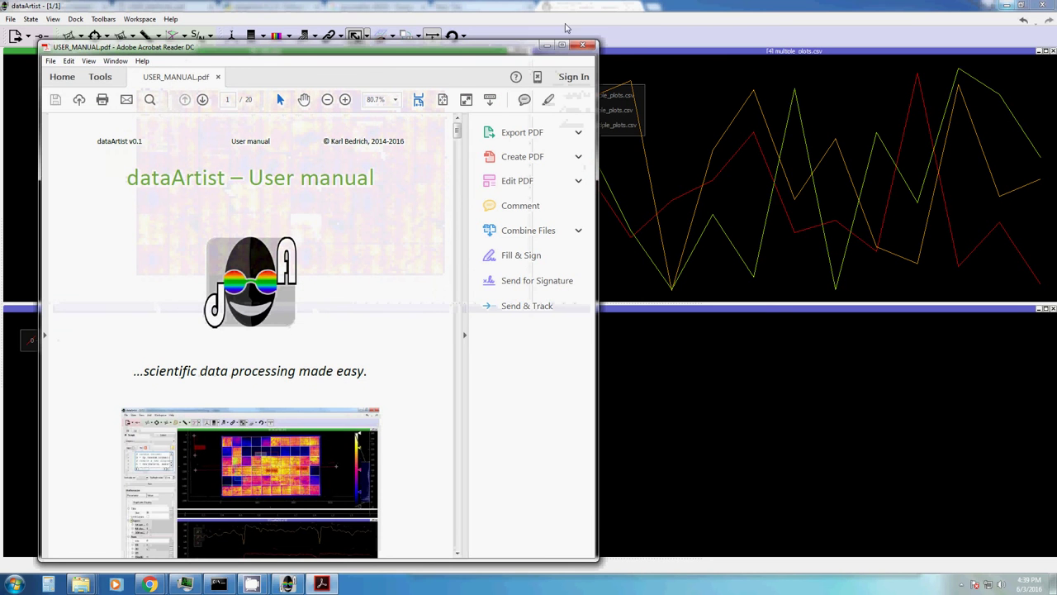
click(586, 45)
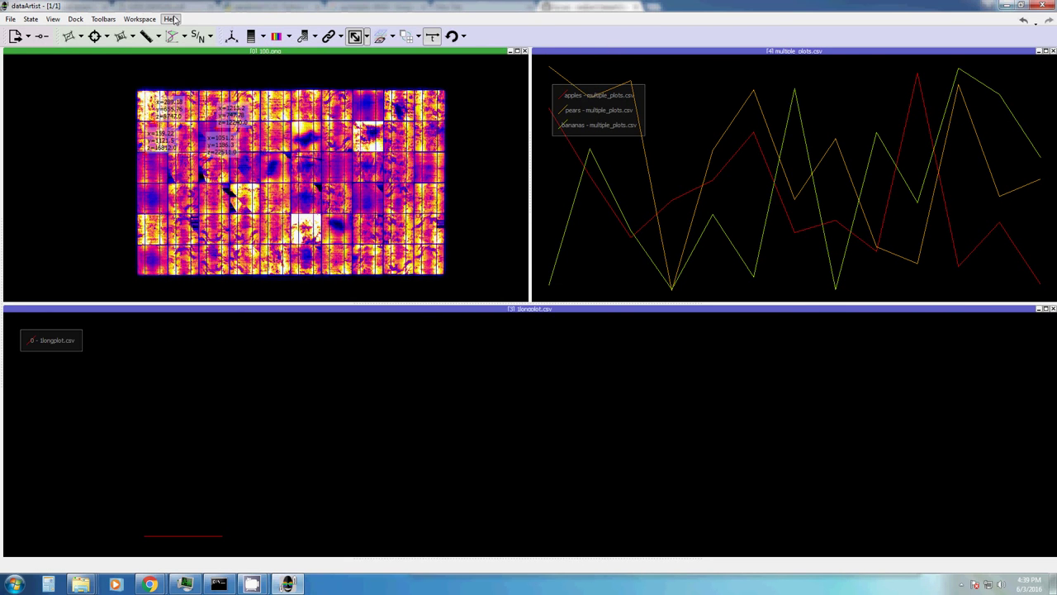
click(170, 19)
click(170, 163)
Pull out the Preferences panel and change the image title to SSS12AAT.
drag(4, 252, 338, 247)
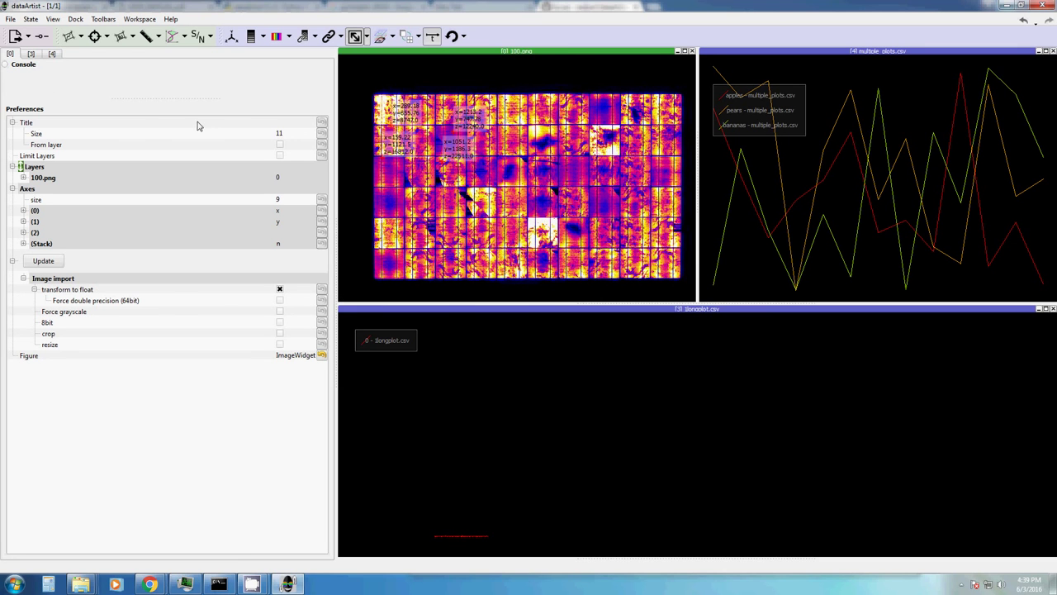
click(199, 123)
click(285, 120)
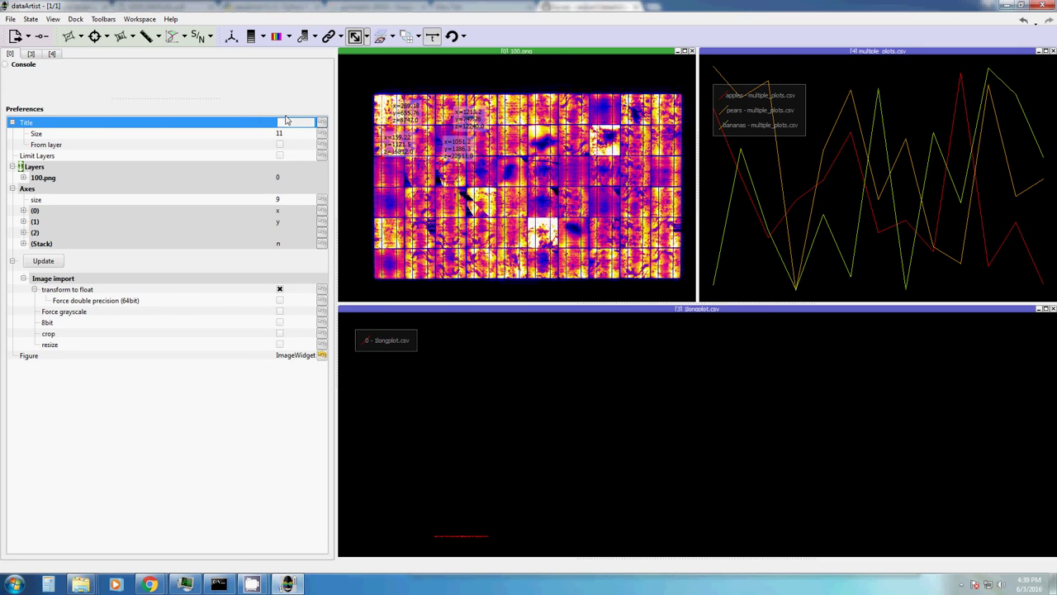
text(Title)
key(Return)
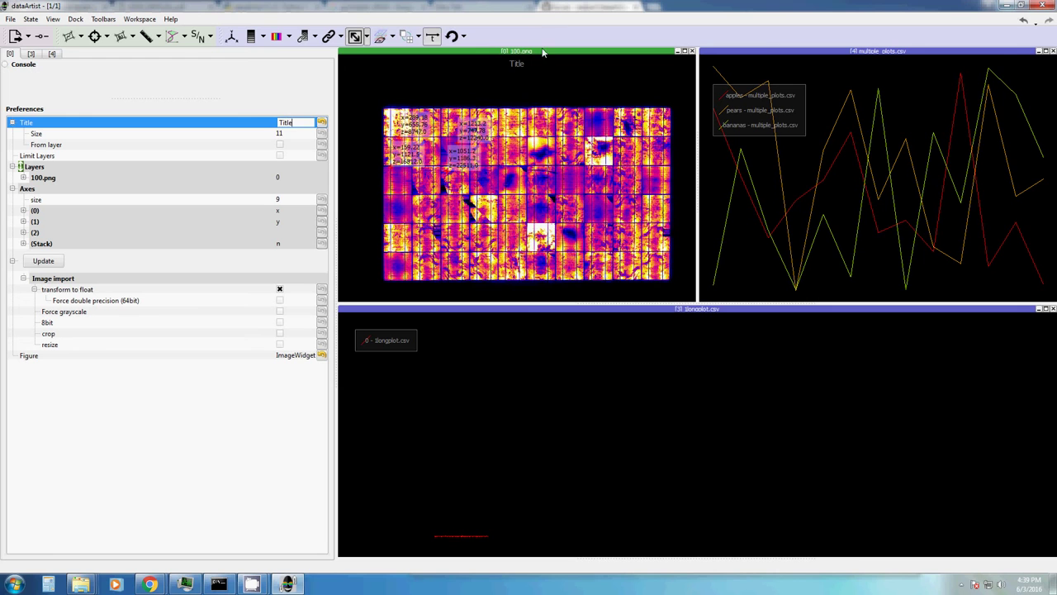
key(BackSpace)
key(BackSpace)
key(BackSpace)
key(Return)
Select the title size value, inspect the 100.png layer's file info, then collapse it.
double_click(281, 135)
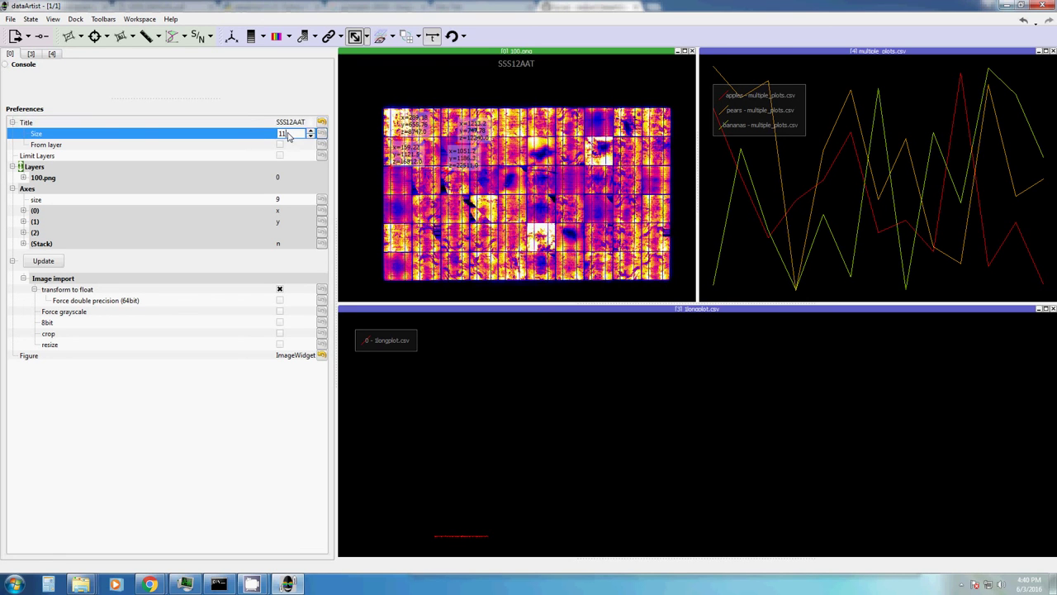
click(24, 177)
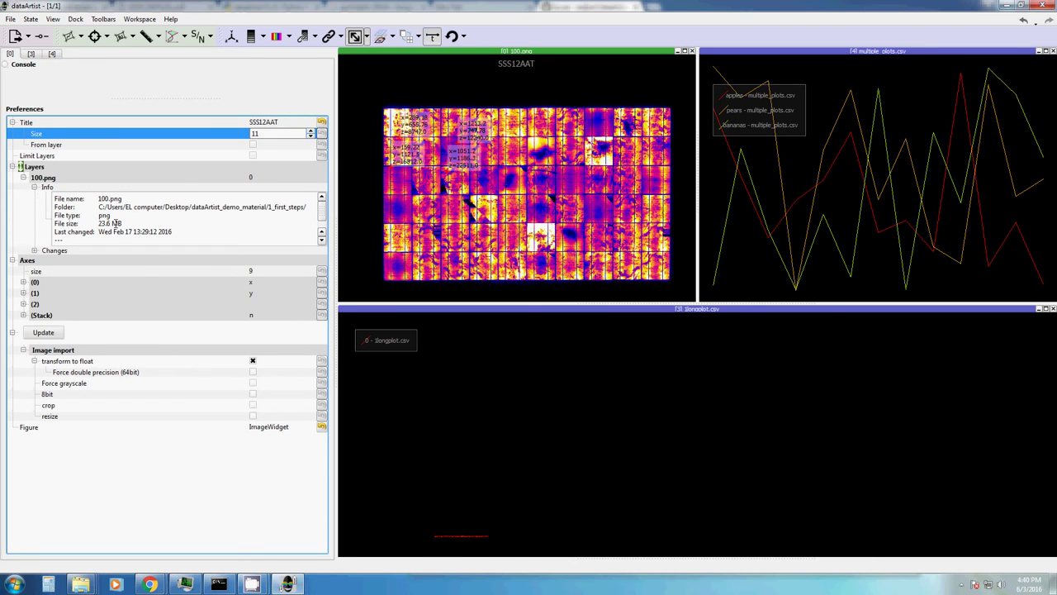
drag(98, 198, 131, 198)
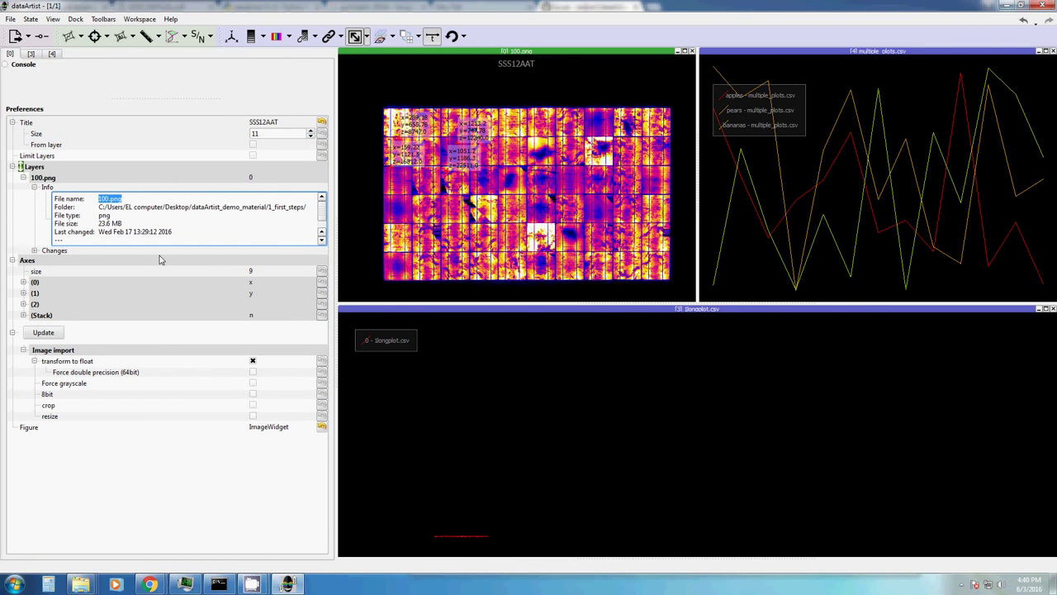
key(Down)
key(Down)
key(Down)
key(shift+End)
click(34, 189)
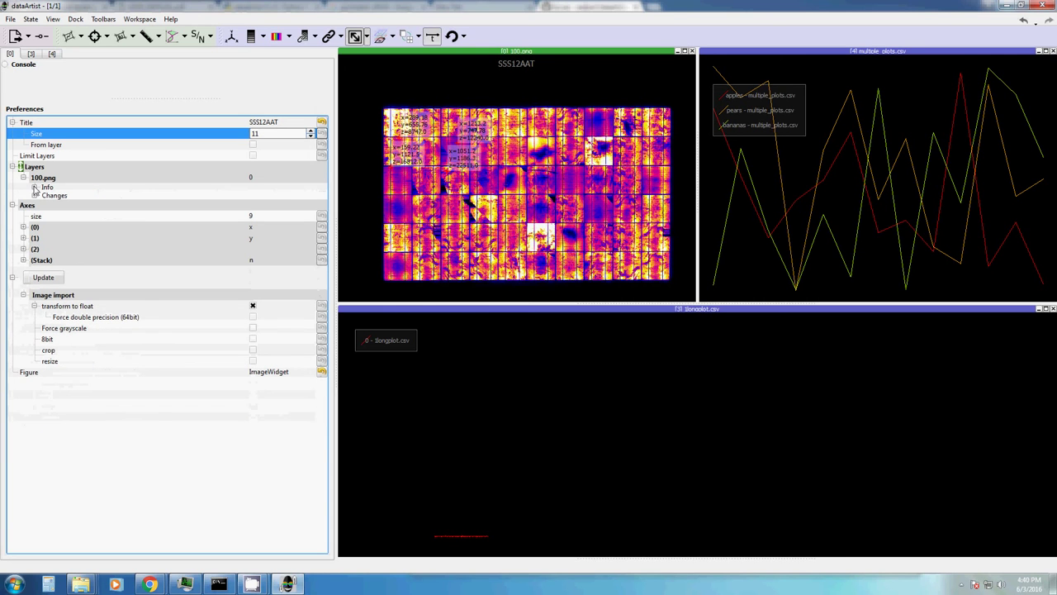
Label the image axes xx and yyy and show the axes around the image.
click(271, 231)
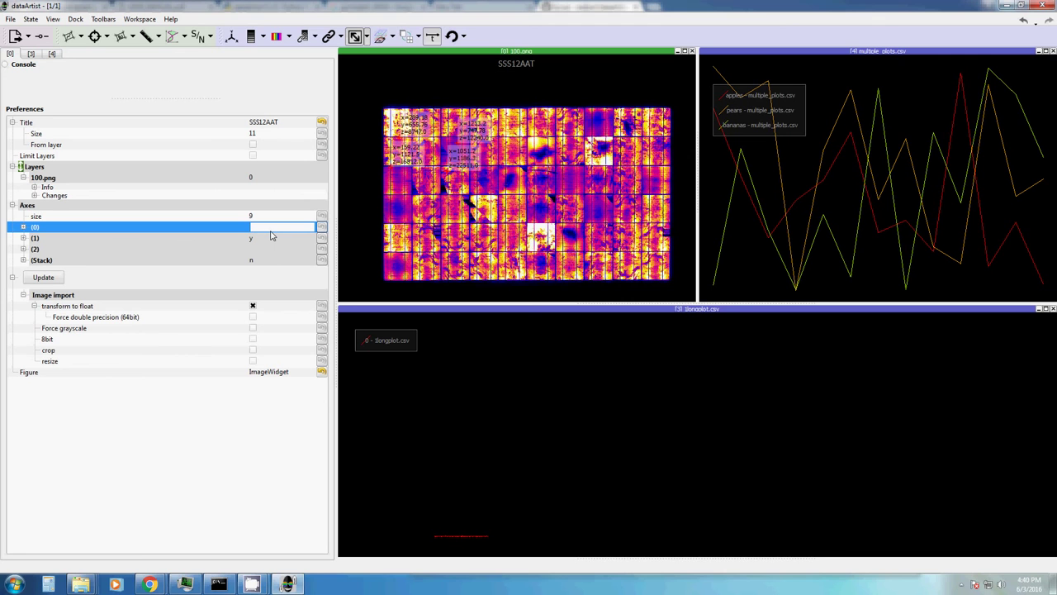
key(Return)
click(262, 239)
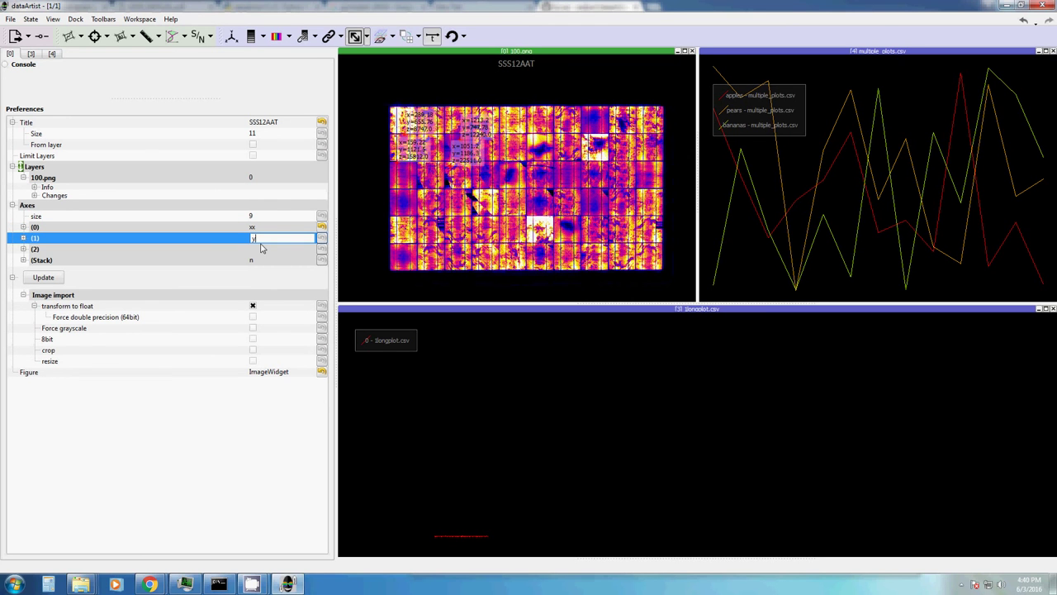
text(yy)
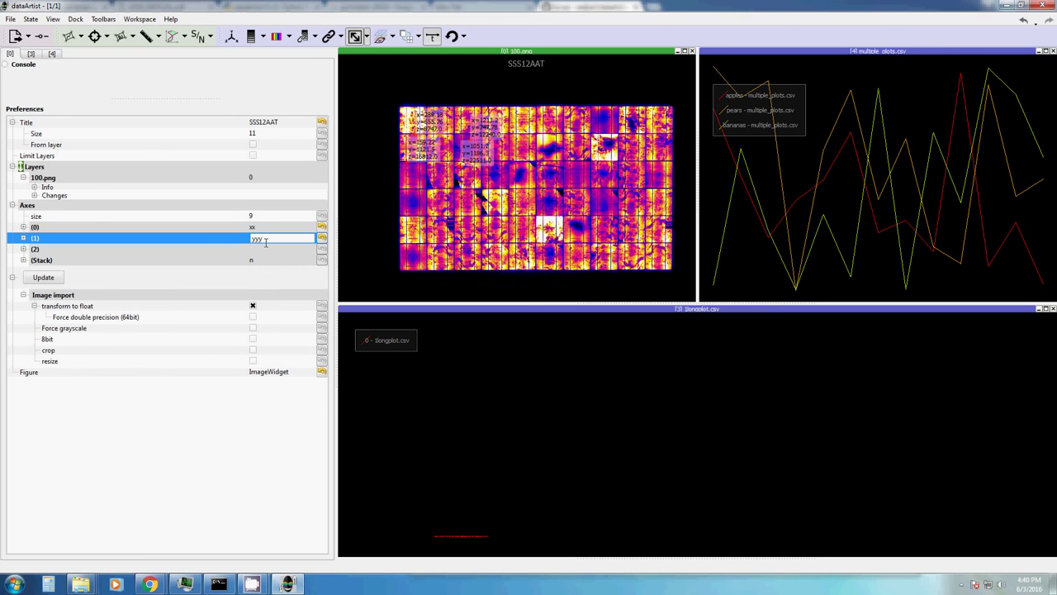
click(231, 39)
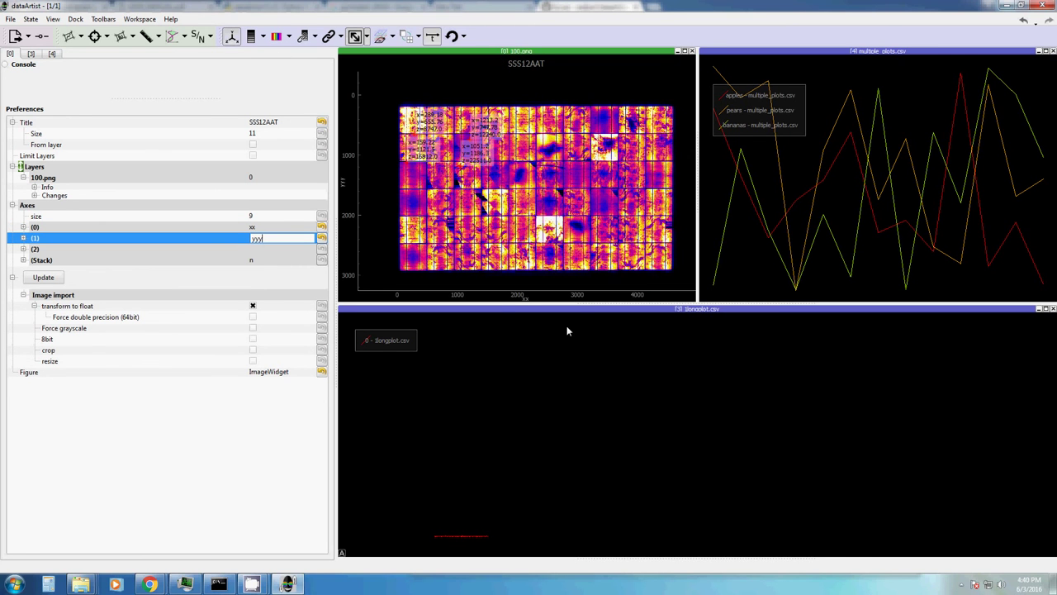
Turn off transform-to-float and force grayscale on image import, leaving cropping off.
click(253, 306)
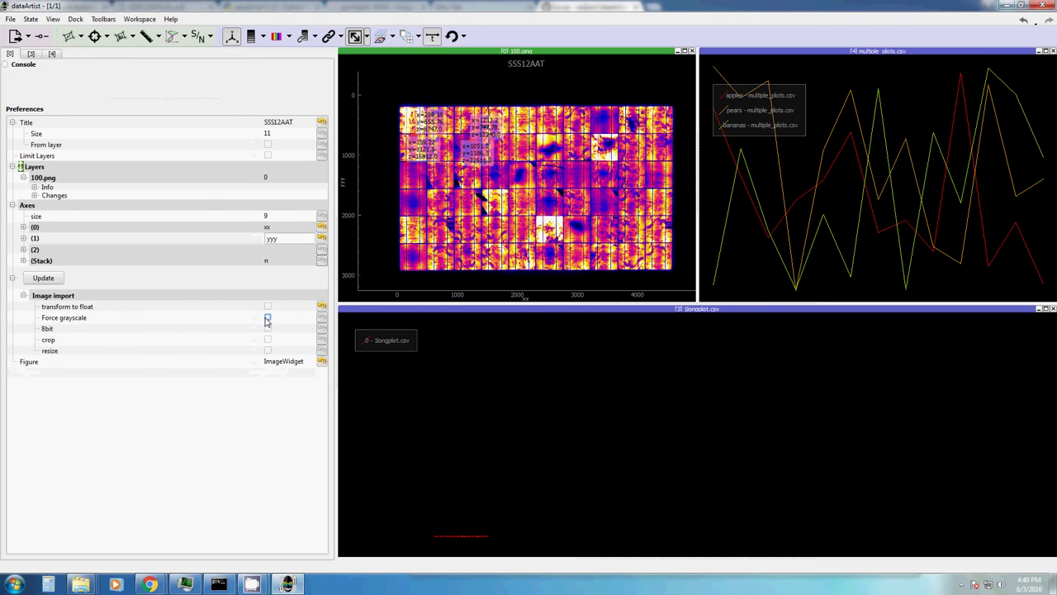
click(268, 318)
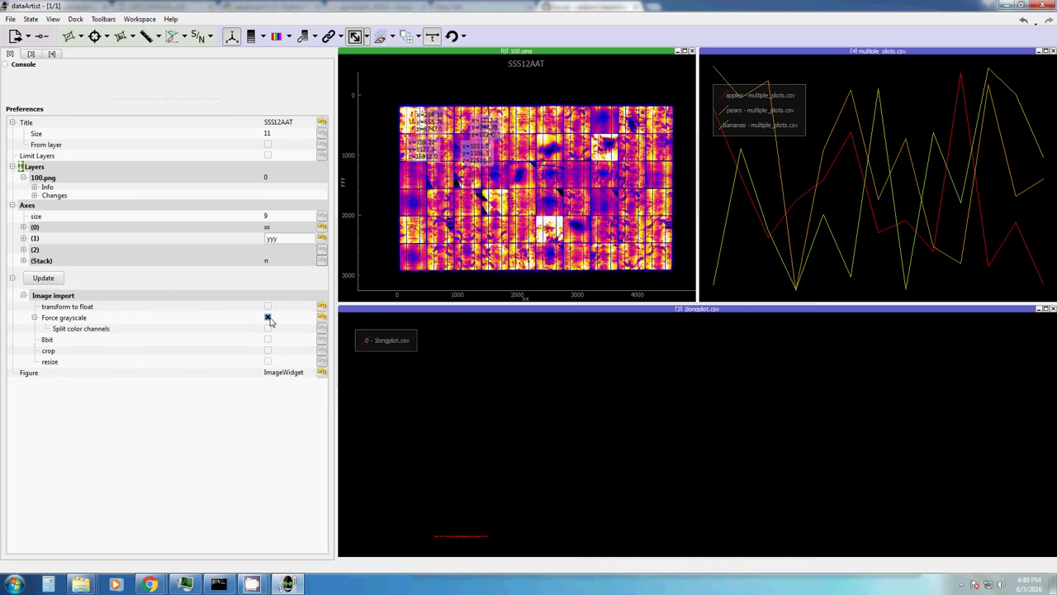
click(268, 351)
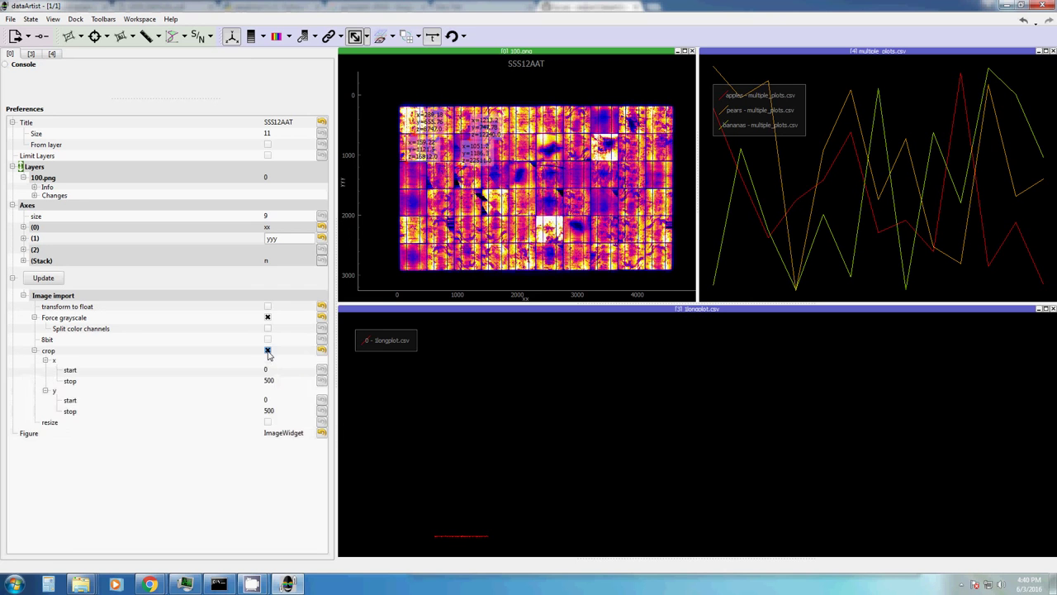
click(267, 351)
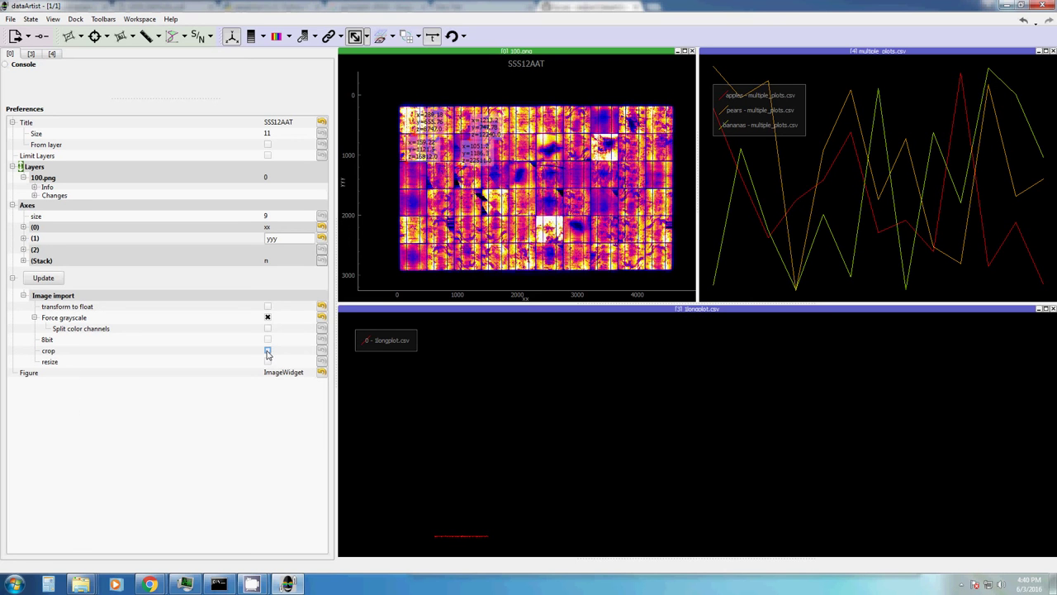
Collapse Preferences, raise the console log beneath the plots, and select its red warning lines.
drag(336, 236, 4, 273)
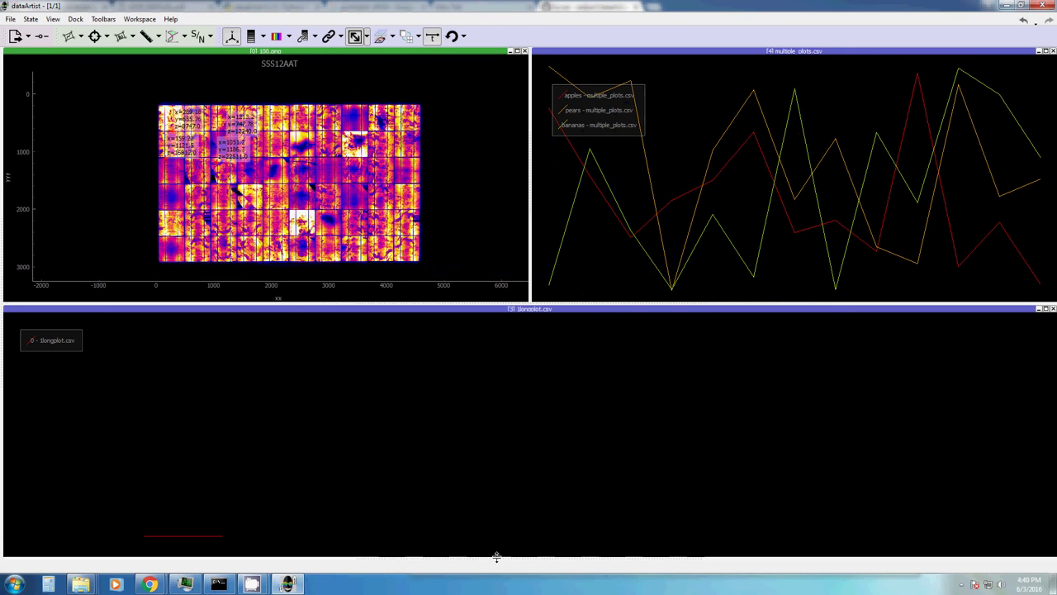
drag(497, 556, 493, 406)
drag(42, 407, 682, 476)
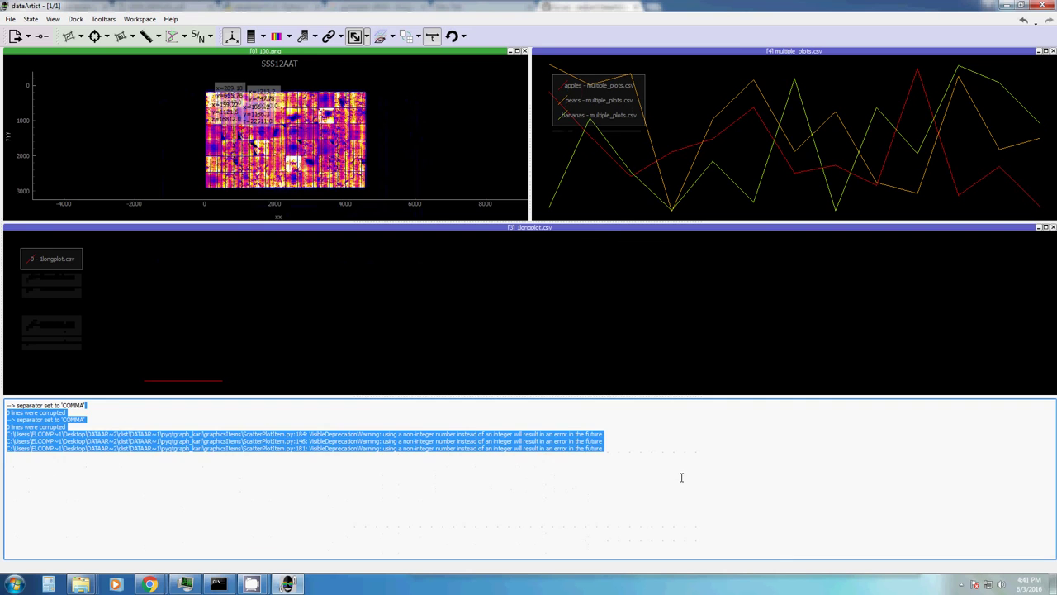
click(682, 477)
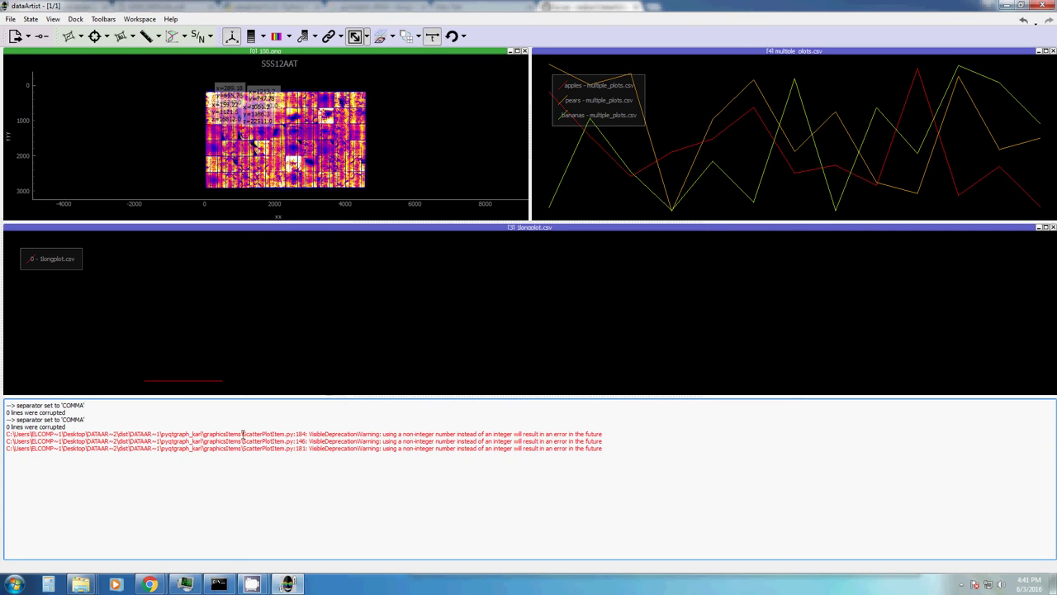
drag(239, 435, 371, 459)
click(358, 463)
drag(283, 434, 444, 433)
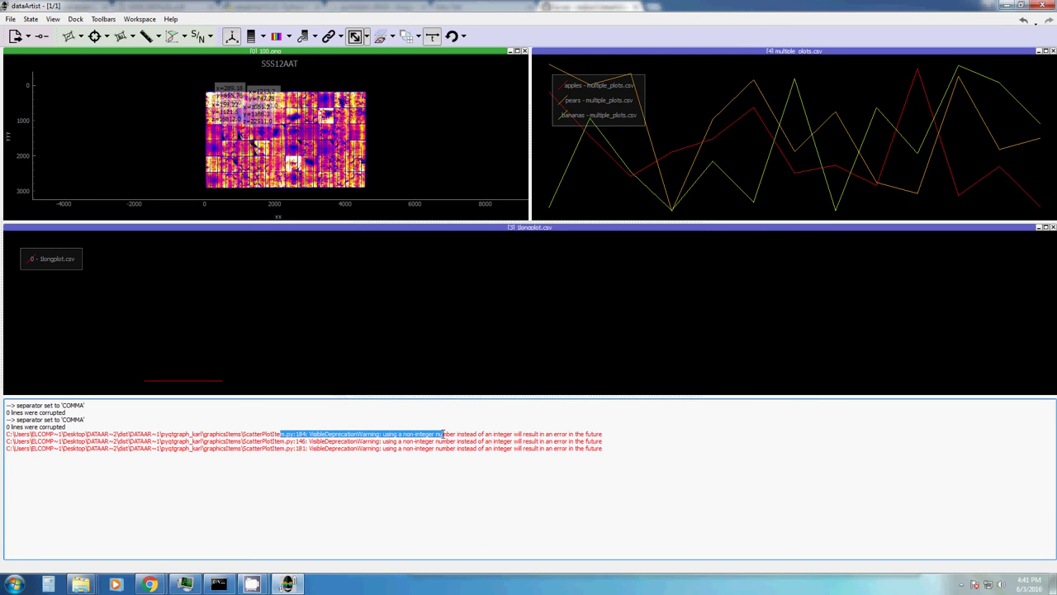